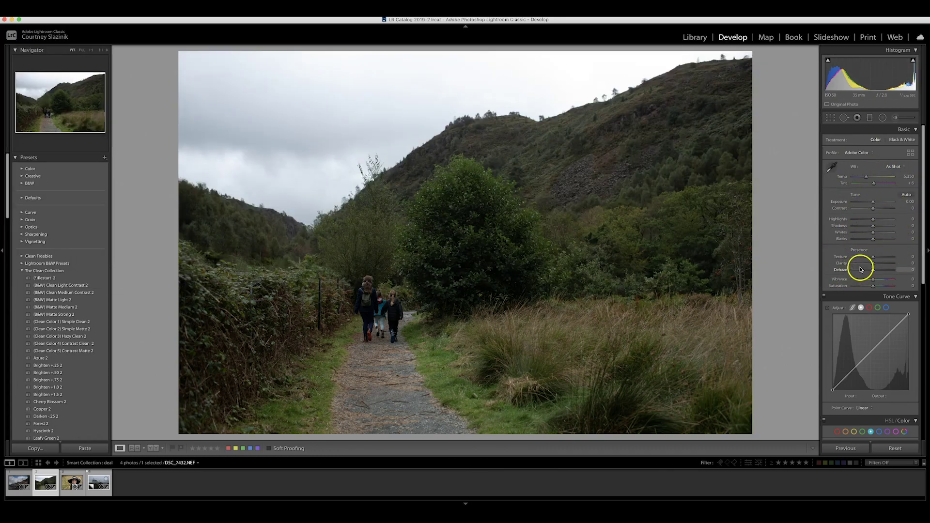
Activate the Adjustment Brush and load the KD Landscapes - Happy Trees effect preset
left_click(895, 118)
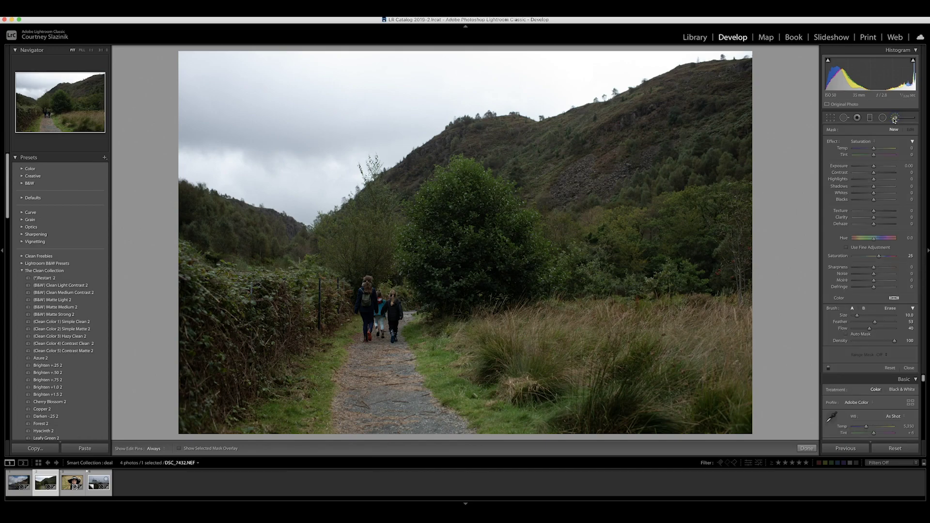
left_click(895, 118)
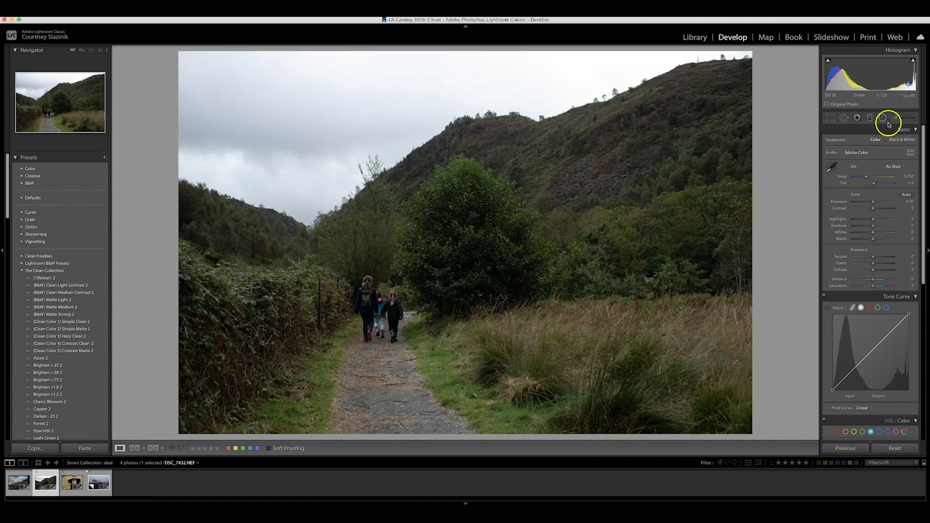
left_click(896, 119)
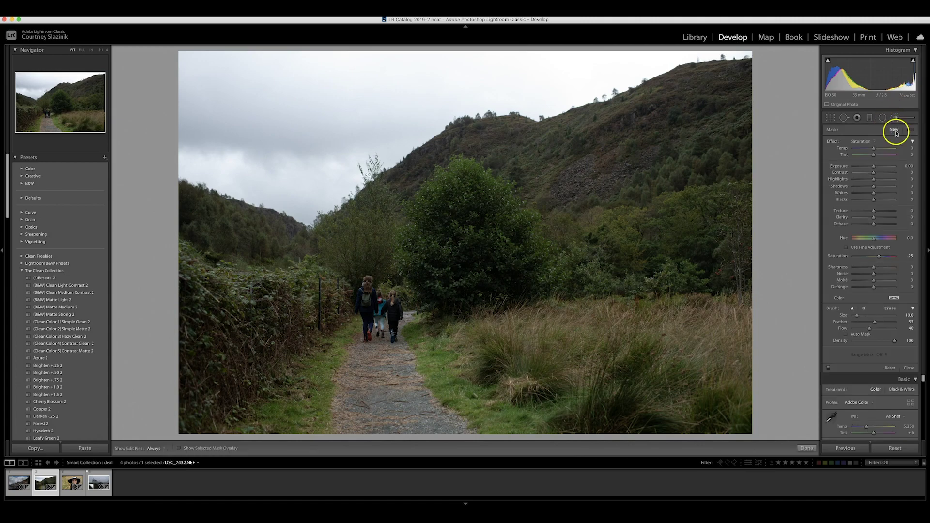
left_click(873, 142)
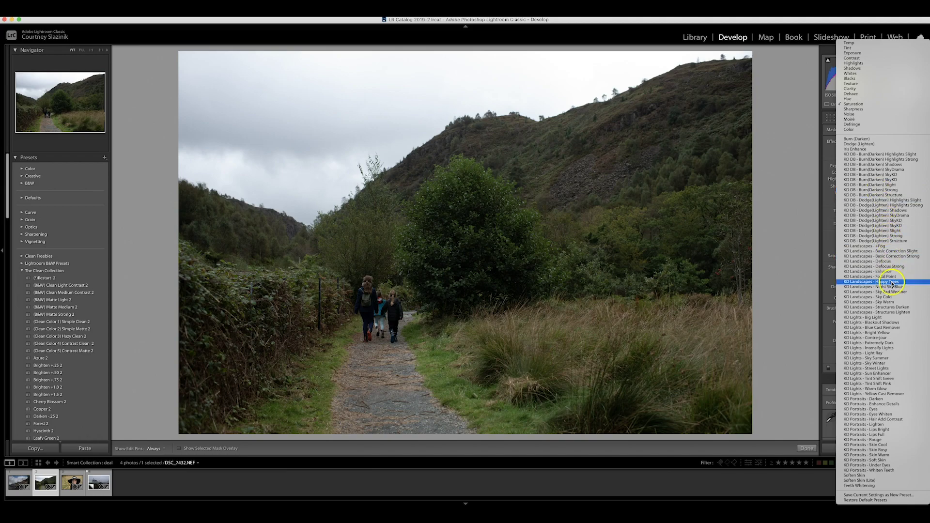
left_click(878, 282)
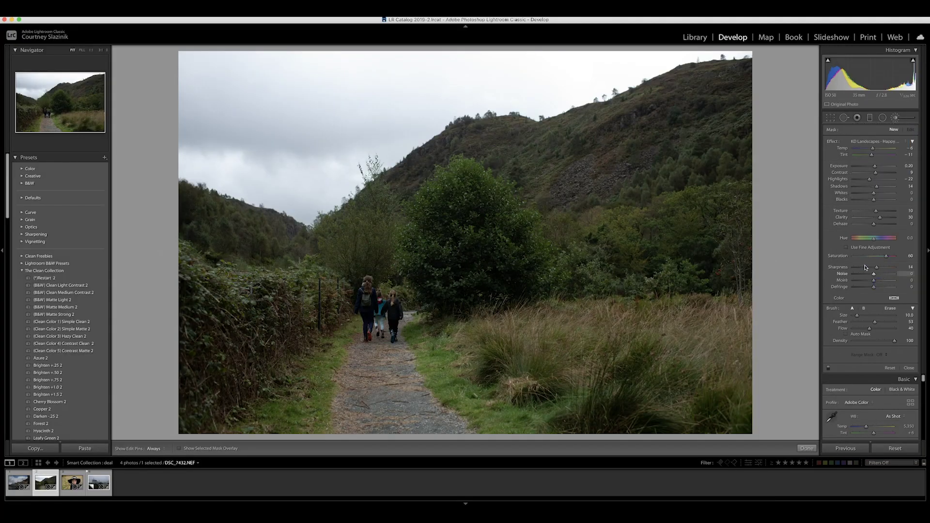
Set the brush size to 28 and paint the Happy Trees effect over the hillside, trees and surrounding foliage
scroll(570, 217, "down", 5)
scroll(569, 218, "up", 10)
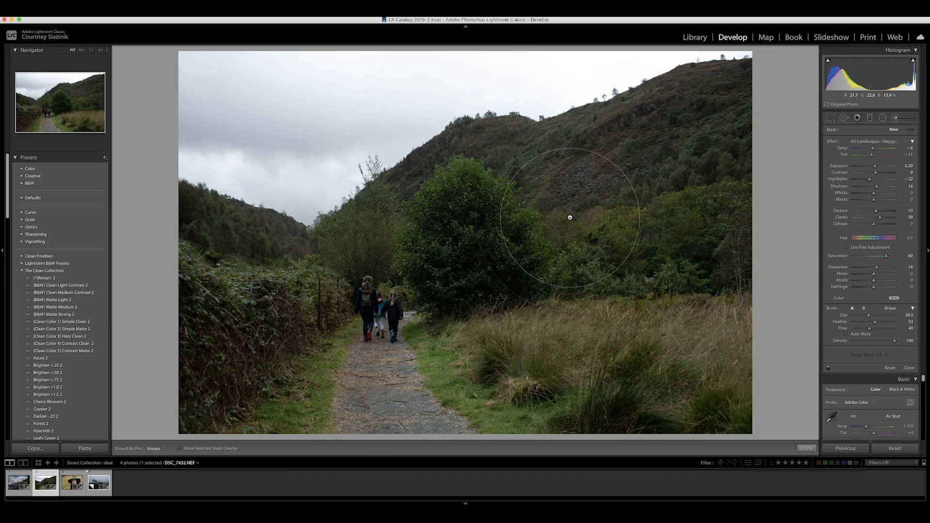
left_click_drag(868, 316, 866, 315)
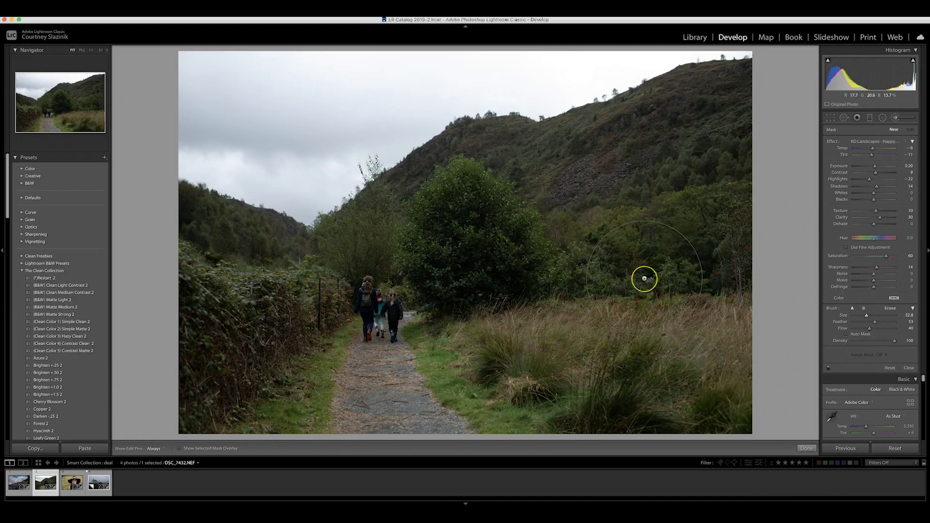
scroll(645, 278, "down", 5)
left_click_drag(683, 156, 648, 143)
key("h")
mouse_move(687, 114)
left_mouse_down()
mouse_move(578, 169)
mouse_move(596, 178)
mouse_move(656, 174)
mouse_move(684, 240)
mouse_move(713, 272)
mouse_move(712, 404)
mouse_move(743, 400)
mouse_move(567, 376)
mouse_move(523, 326)
mouse_move(535, 272)
mouse_move(491, 283)
mouse_move(461, 261)
mouse_move(489, 209)
mouse_move(487, 301)
mouse_move(461, 272)
mouse_move(484, 171)
mouse_move(459, 171)
mouse_move(459, 162)
mouse_move(478, 182)
mouse_move(530, 183)
mouse_move(537, 206)
mouse_move(580, 248)
mouse_move(627, 187)
mouse_move(719, 114)
mouse_move(529, 180)
mouse_move(424, 197)
mouse_move(432, 207)
mouse_move(294, 262)
mouse_move(221, 266)
mouse_move(222, 254)
mouse_move(181, 239)
mouse_move(165, 292)
mouse_move(220, 347)
mouse_move(270, 325)
mouse_move(239, 397)
mouse_move(260, 413)
mouse_move(272, 385)
mouse_move(224, 311)
mouse_move(190, 371)
mouse_move(205, 223)
mouse_move(195, 241)
mouse_move(224, 262)
mouse_move(269, 256)
mouse_move(390, 222)
mouse_move(444, 186)
mouse_move(409, 187)
mouse_move(488, 178)
left_mouse_up()
mouse_move(589, 165)
left_mouse_down()
mouse_move(679, 122)
mouse_move(578, 277)
mouse_move(621, 294)
mouse_move(659, 331)
mouse_move(694, 397)
mouse_move(722, 321)
mouse_move(702, 273)
mouse_move(666, 284)
left_mouse_up()
Compare the photo with the brush adjustments switched off and on, and finish the brush edit
left_click(828, 369)
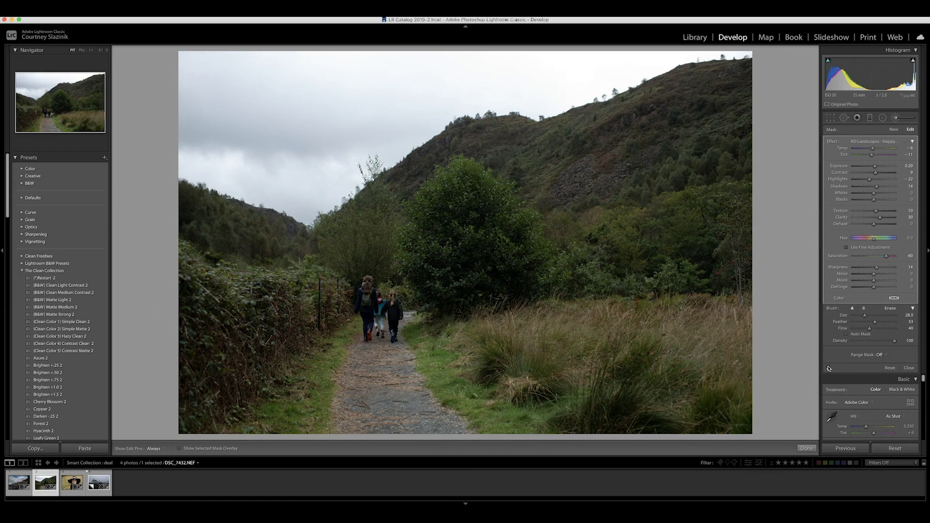
left_click(828, 368)
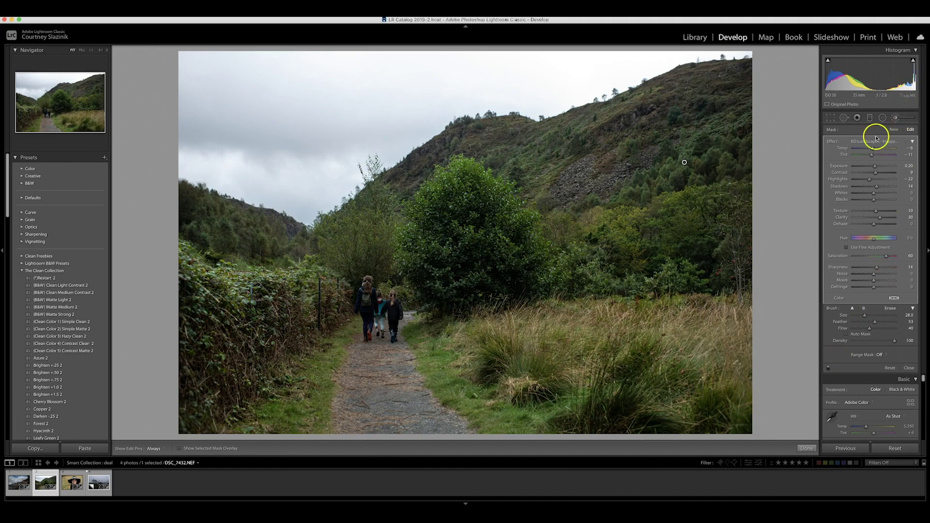
left_click(807, 450)
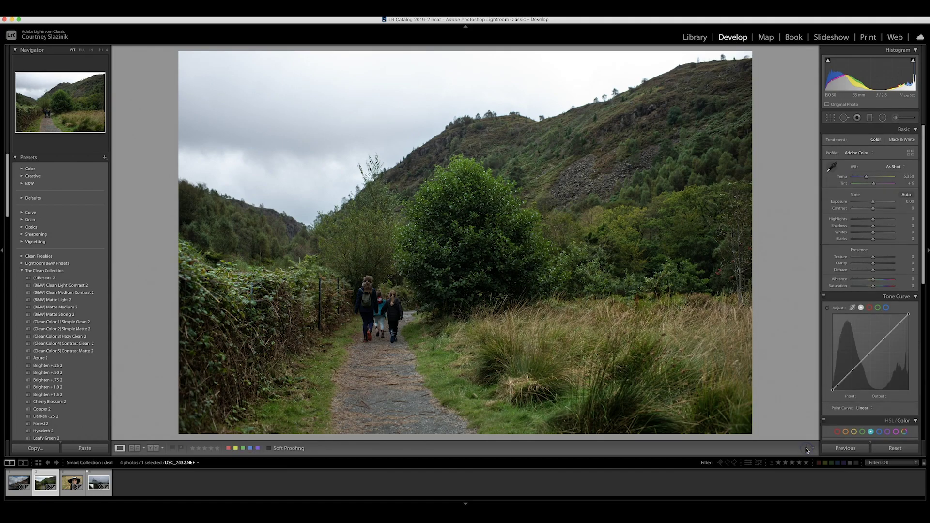
Load the KD Landscapes - Focal Point effect preset and switch to the Radial Filter
left_click(896, 118)
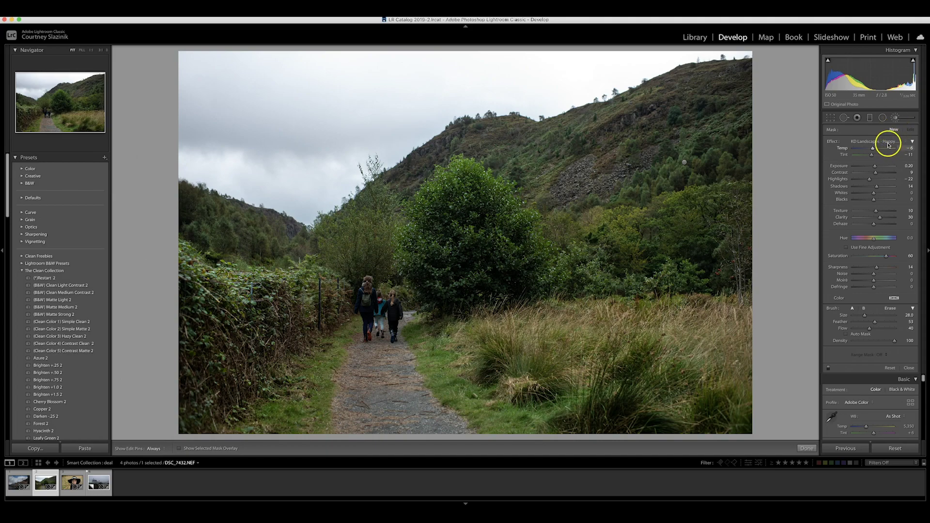
left_click(888, 141)
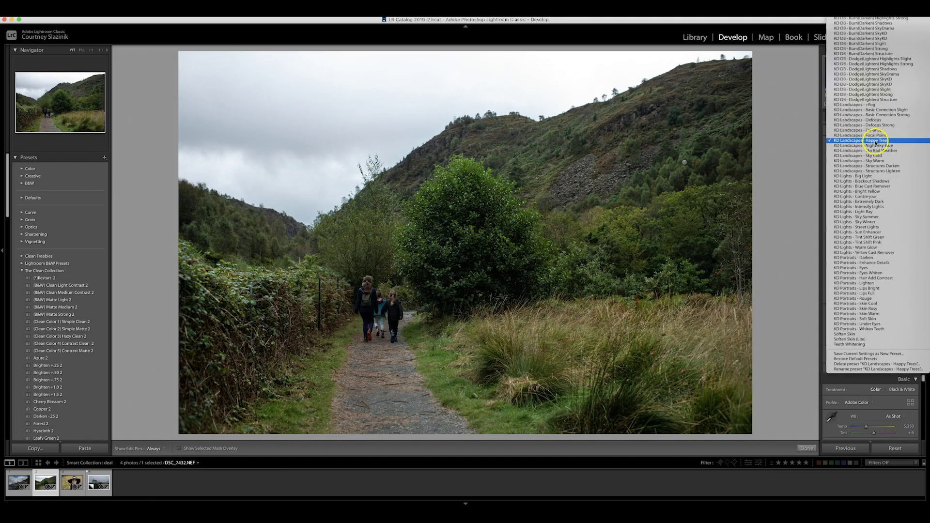
left_click(875, 137)
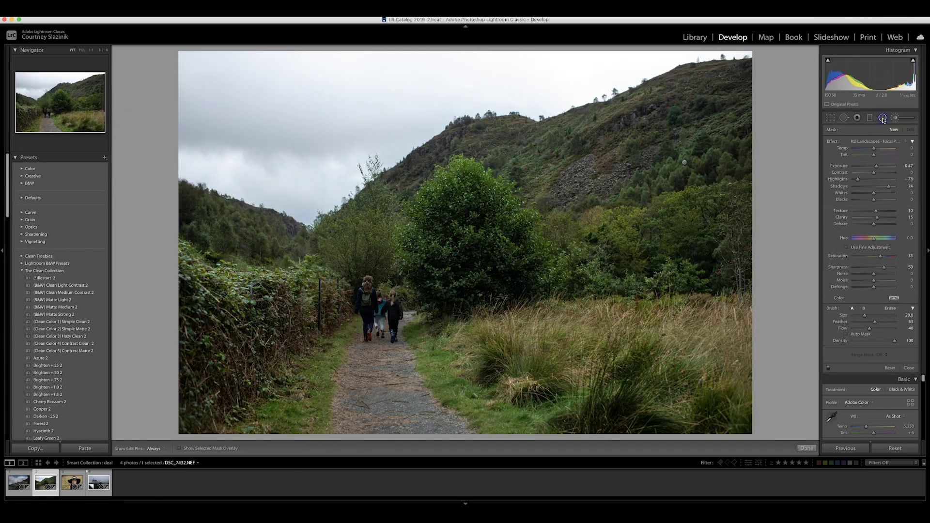
left_click(883, 118)
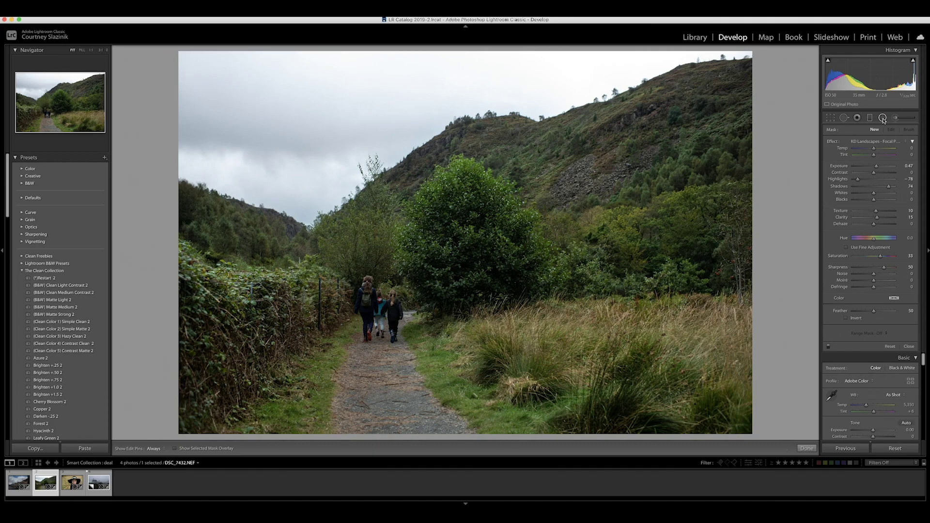
left_click(882, 140)
left_click(883, 140)
Draw a tall radial filter ellipse and fit it around the three walkers and the path in front of them
left_click_drag(387, 287, 350, 401)
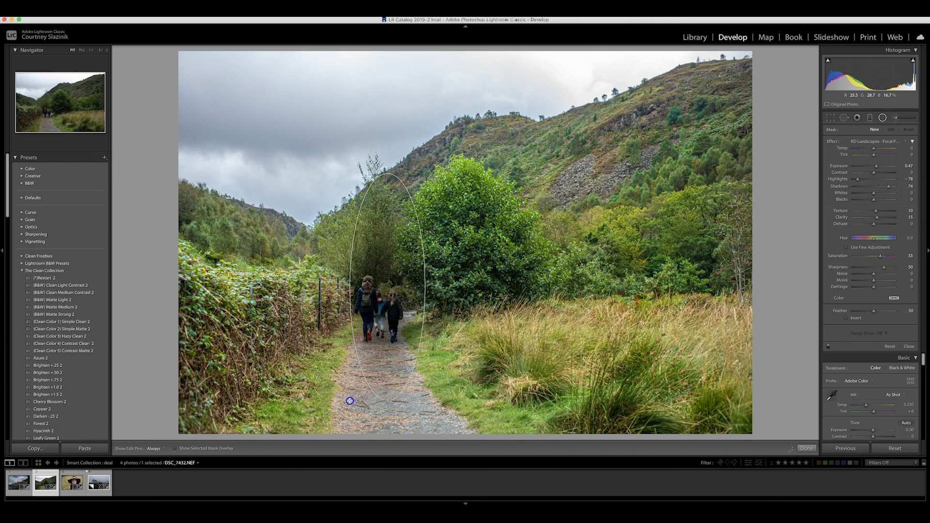
left_click_drag(388, 285, 380, 334)
left_click_drag(468, 331, 344, 346)
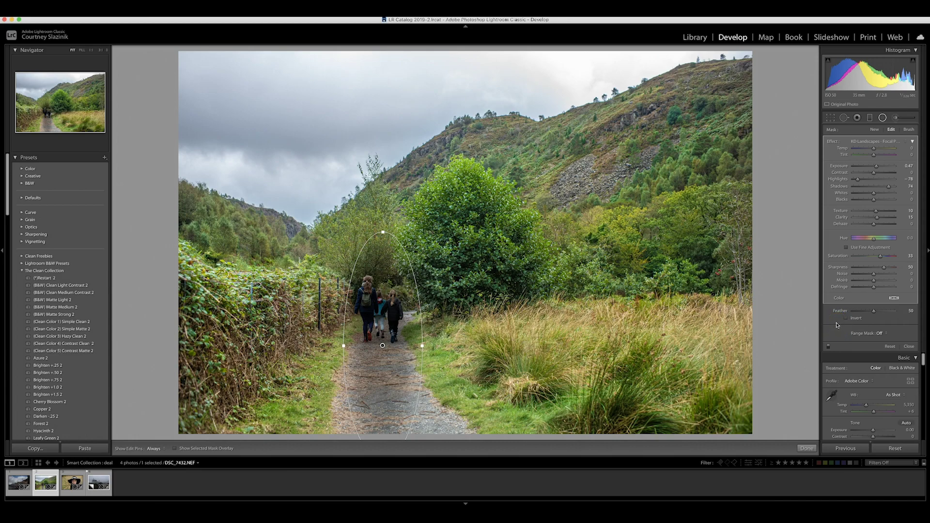
Invert the radial filter to affect the inside of the ellipse, shorten the ellipse slightly and finish the edit
left_click(846, 319)
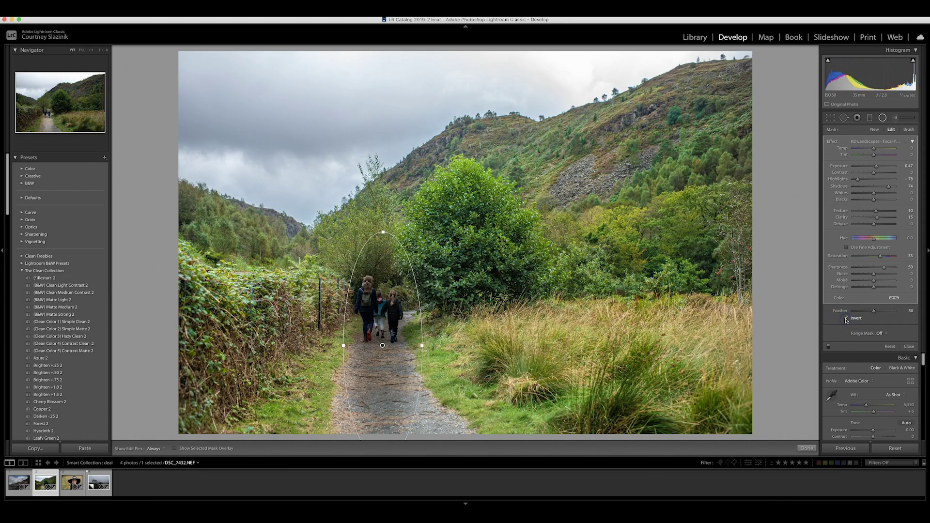
left_click(846, 319)
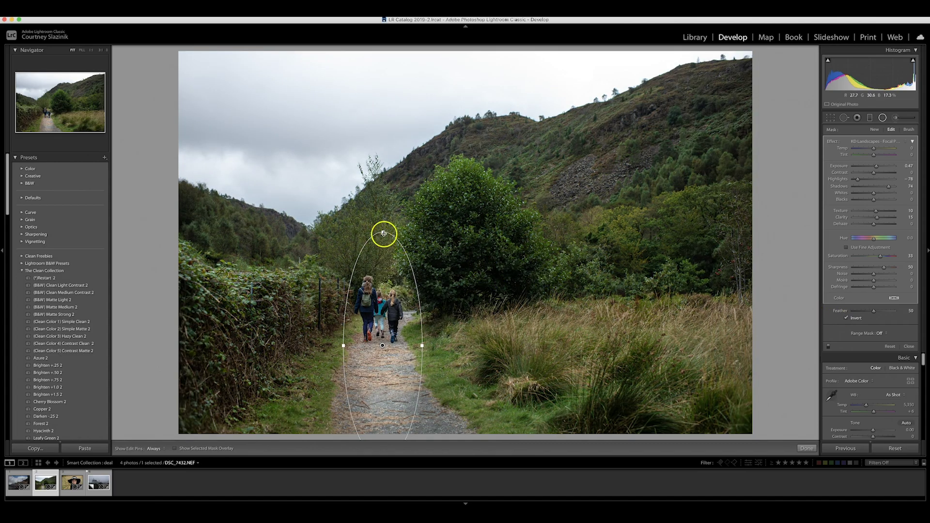
left_click_drag(382, 233, 374, 250)
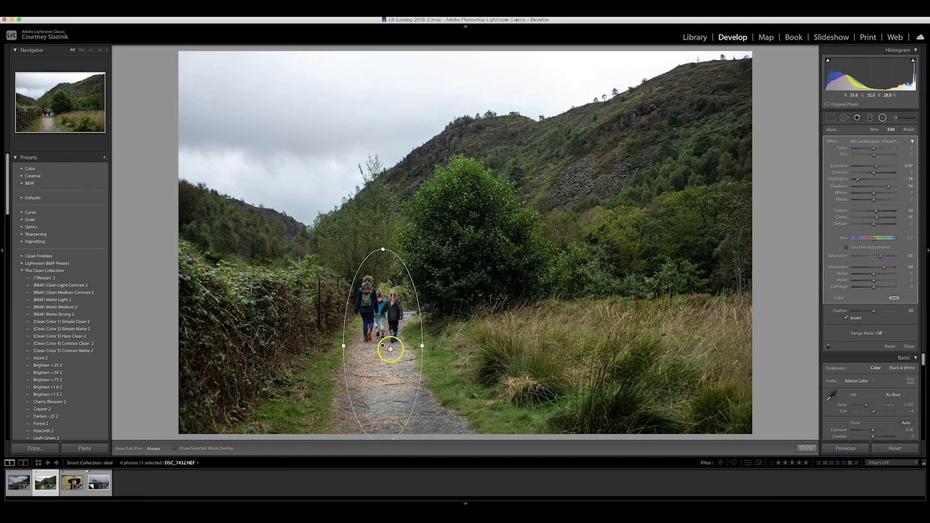
left_click(807, 449)
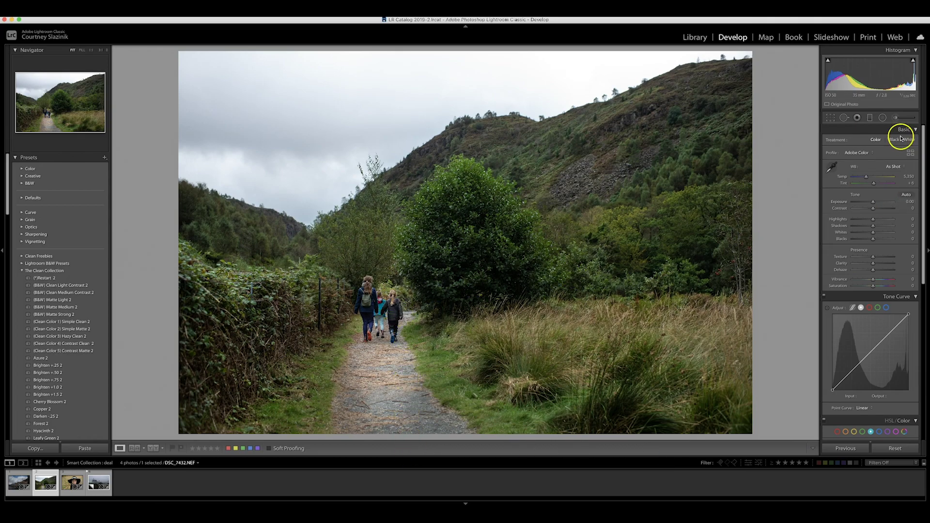
Reselect the radial filter, reduce it to a near-circle centred on the three walkers and finish the edit
left_click(882, 118)
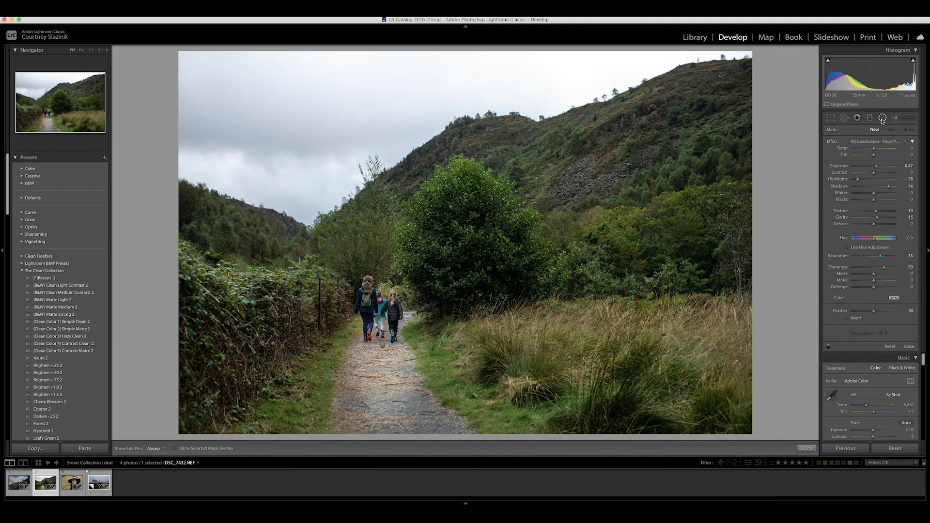
left_click(882, 118)
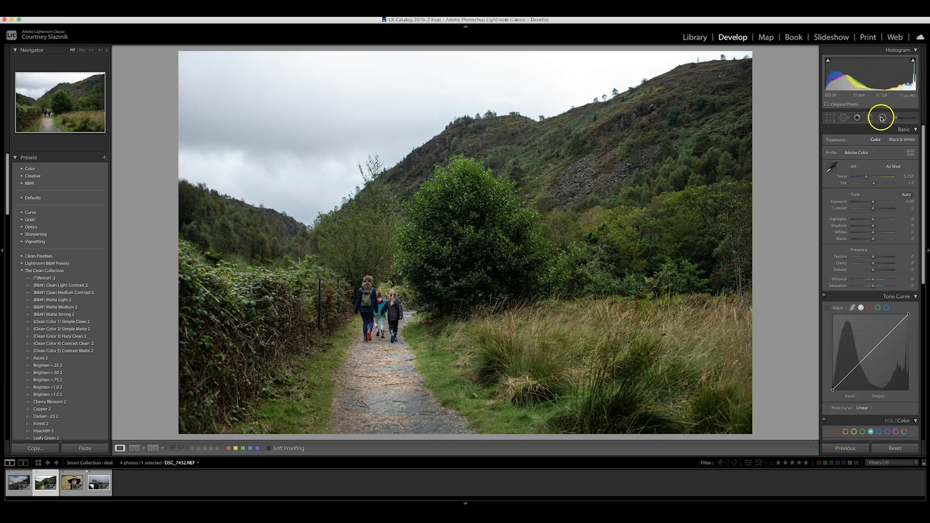
left_click(882, 118)
left_click(383, 345)
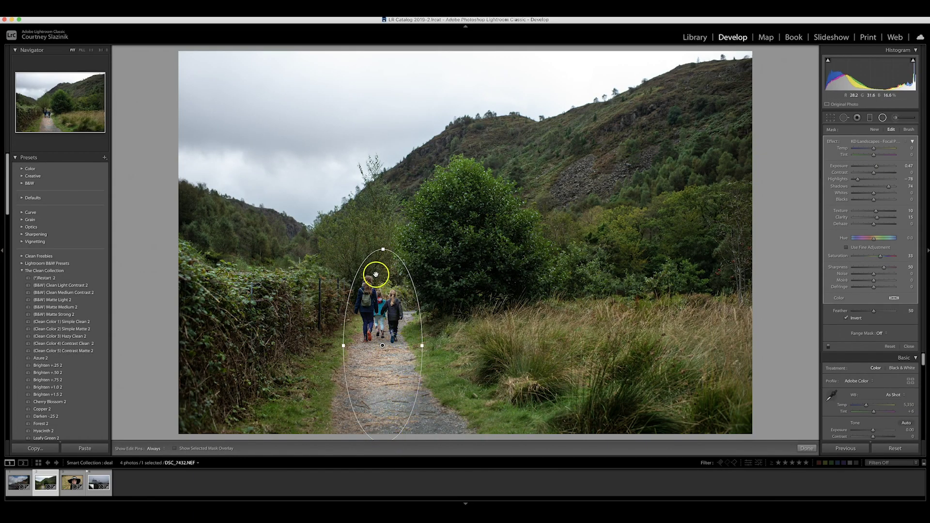
left_click_drag(377, 425, 386, 358)
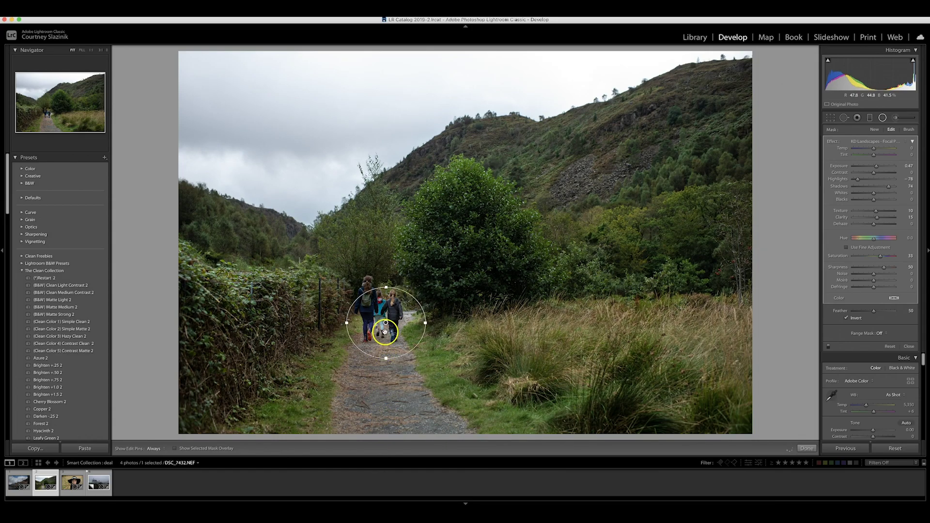
left_click_drag(382, 317, 379, 312)
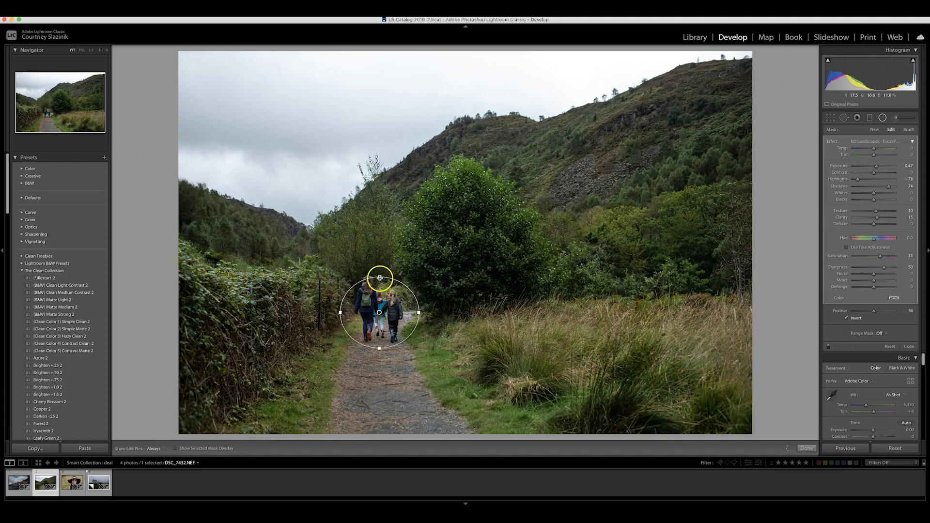
left_click_drag(381, 274, 380, 271)
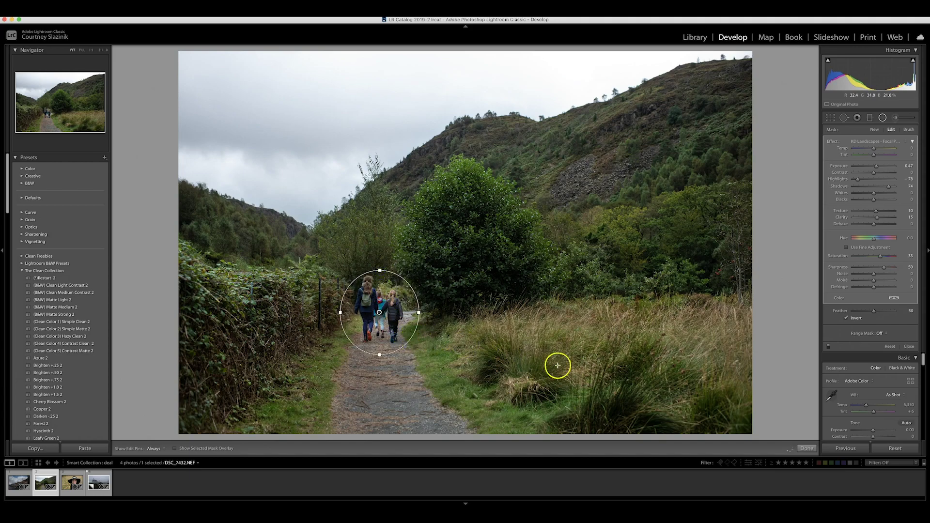
left_click(806, 448)
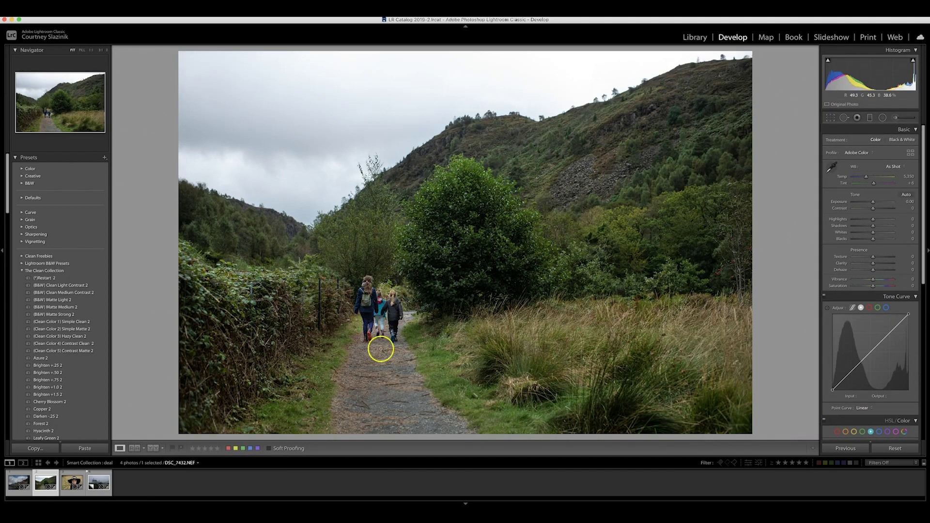
Reselect the radial filter, stretch it into a tall ellipse covering the walkers and the path, and move it slightly lower
left_click(883, 118)
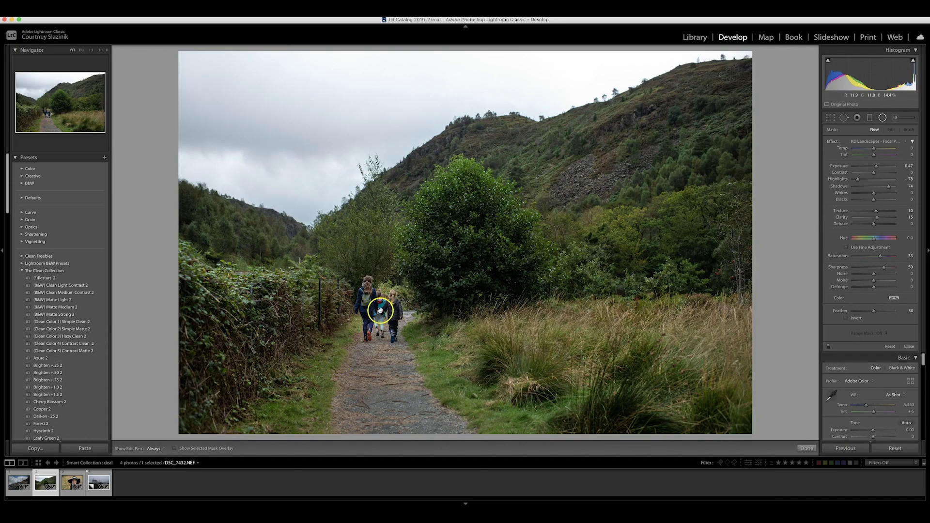
left_click(379, 313)
left_click_drag(379, 355, 379, 426)
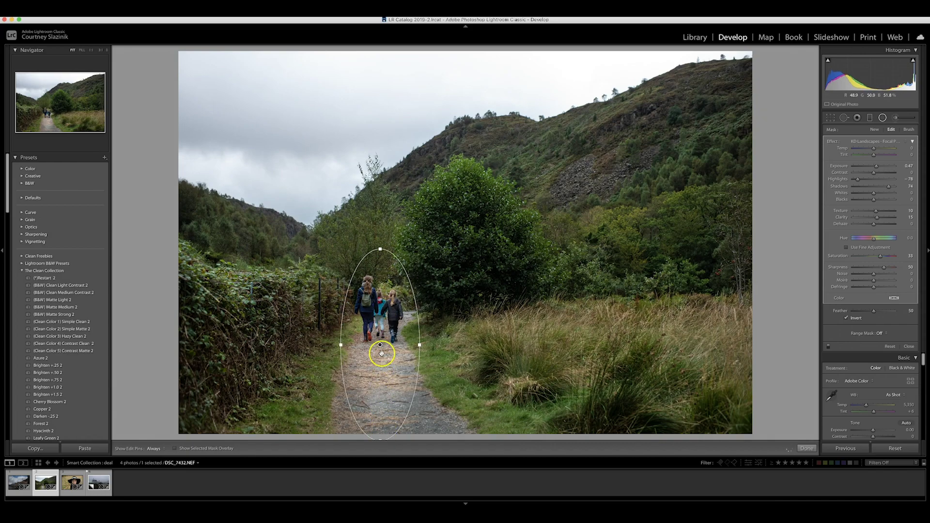
left_click_drag(380, 345, 381, 351)
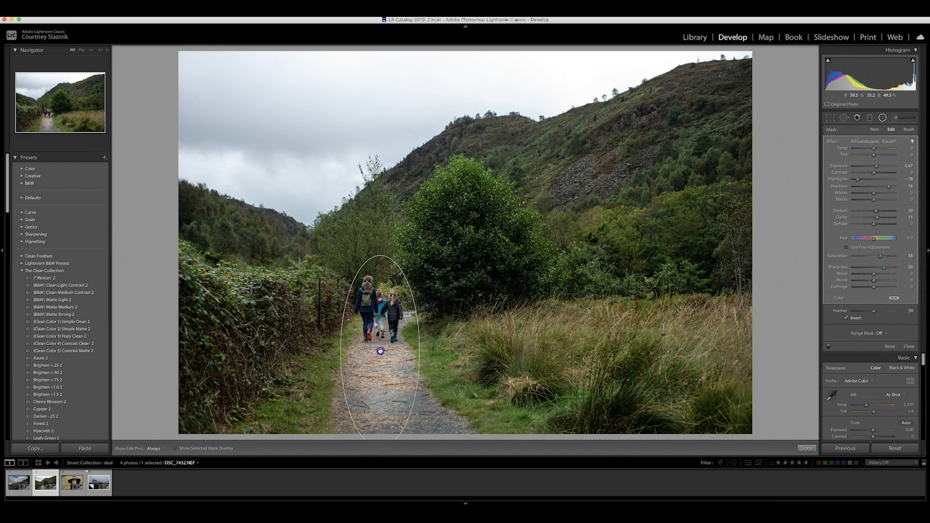
left_click(807, 448)
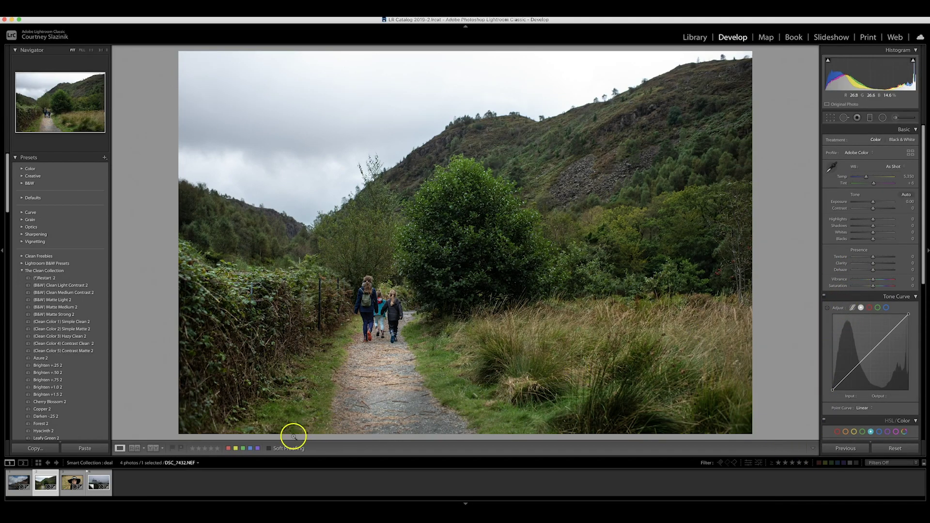
Compare the edited photo with the original side by side and return to the single-photo view
left_click(153, 448)
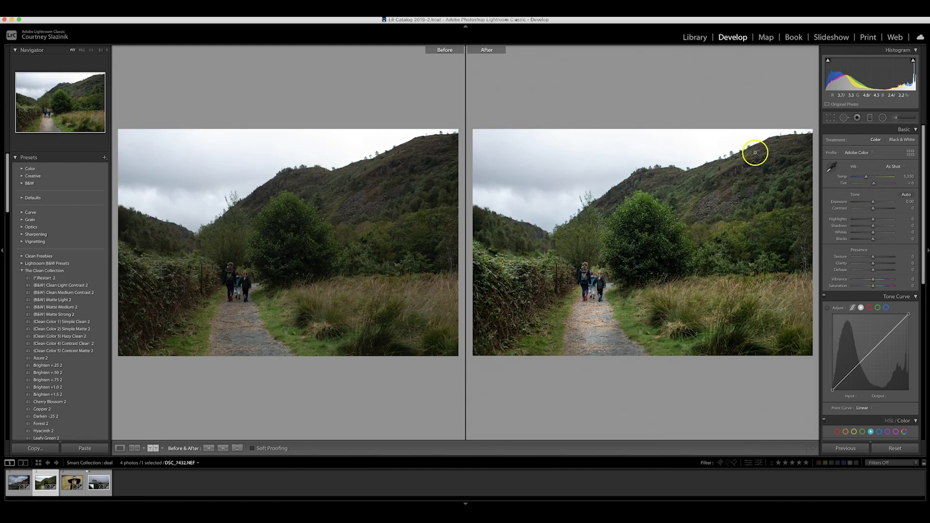
left_click(120, 448)
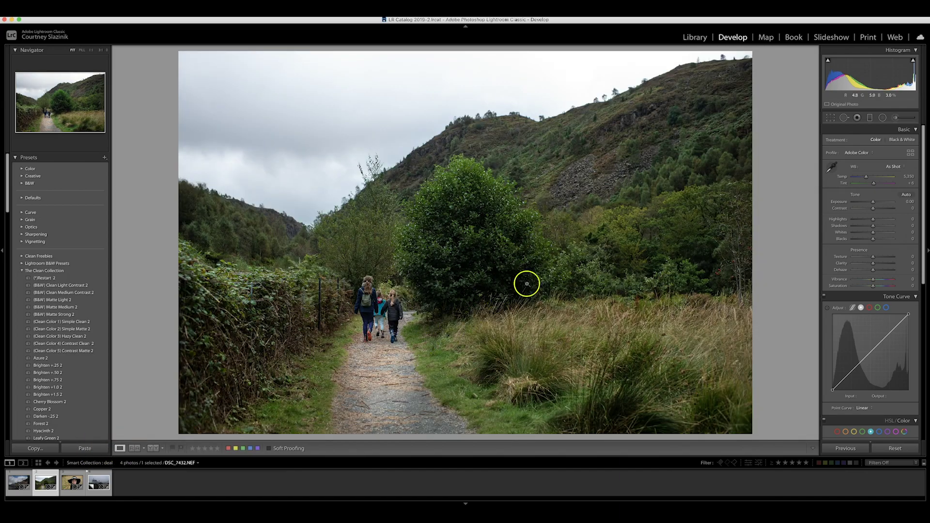
Reselect the radial filter over the walkers and path, widen its ellipse slightly and finish the edit
left_click(883, 117)
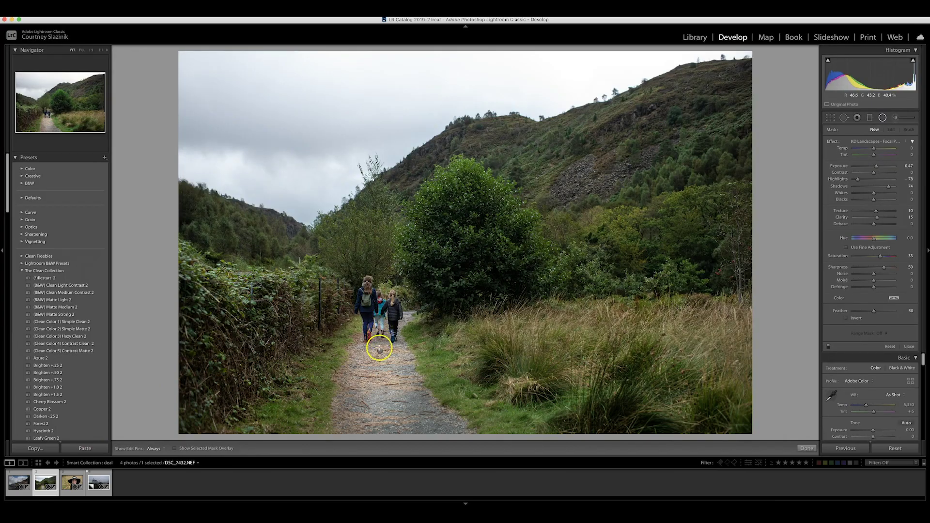
left_click_drag(380, 353, 394, 398)
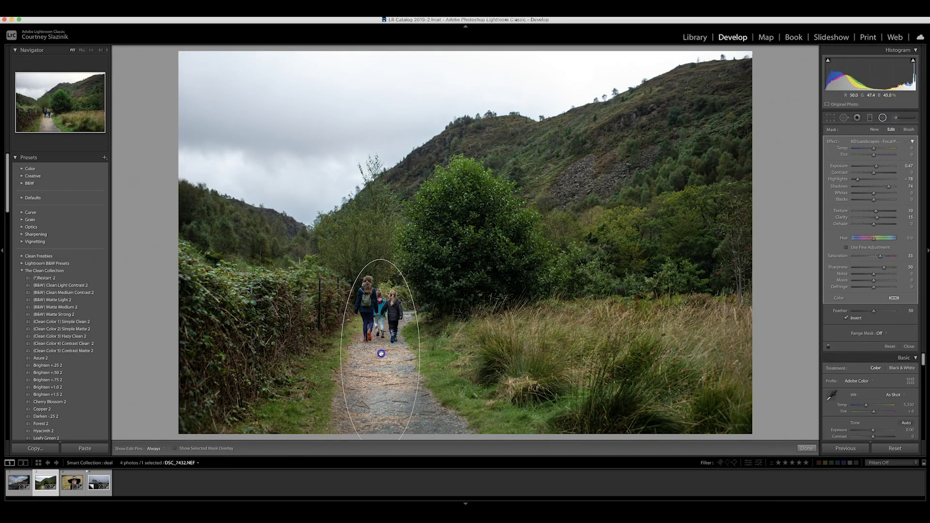
left_click_drag(420, 356, 425, 355)
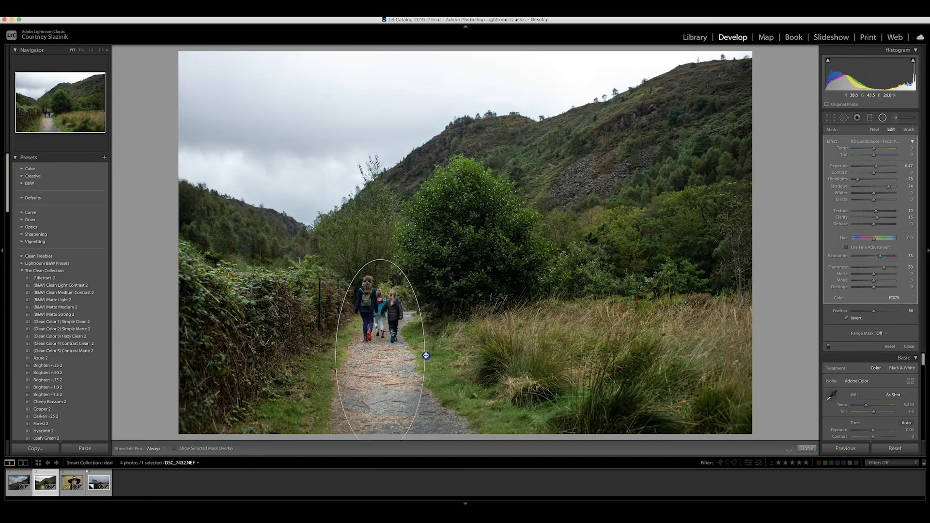
left_click_drag(429, 426, 446, 425)
left_click(805, 447)
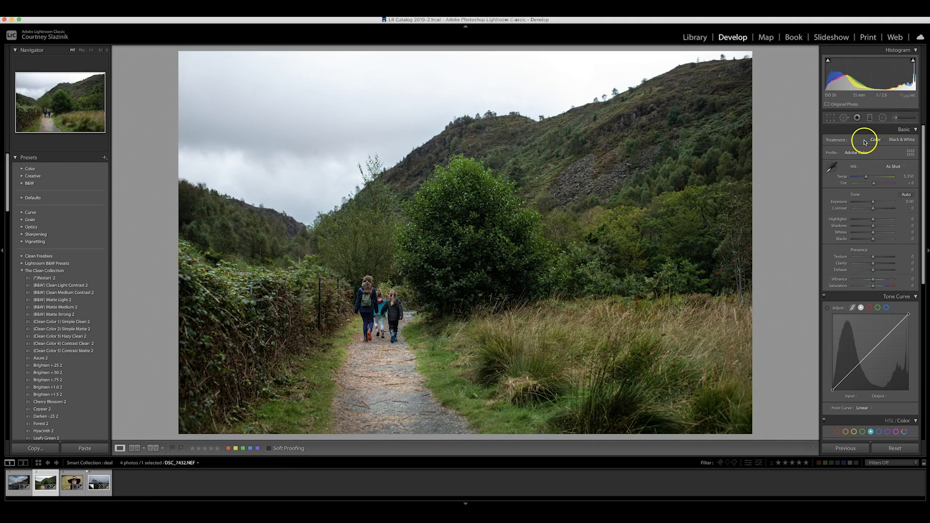
left_click(896, 119)
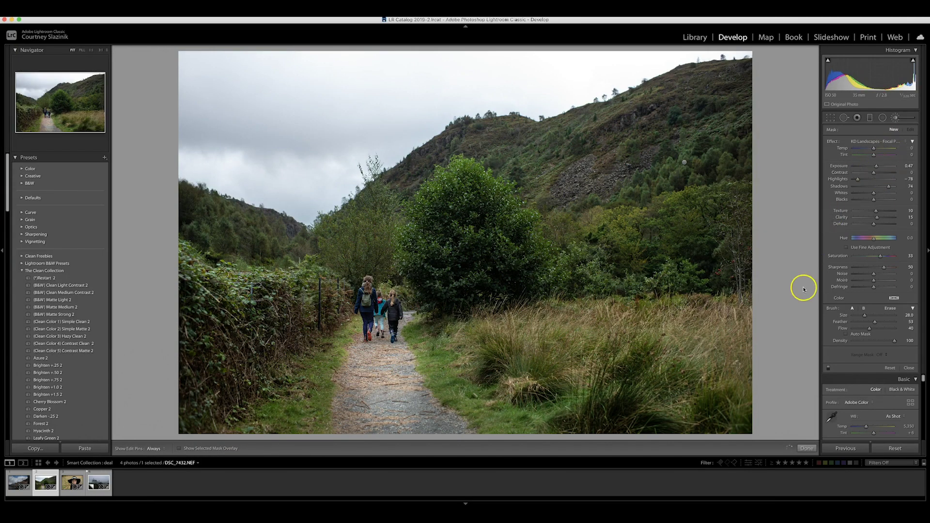
left_click(805, 449)
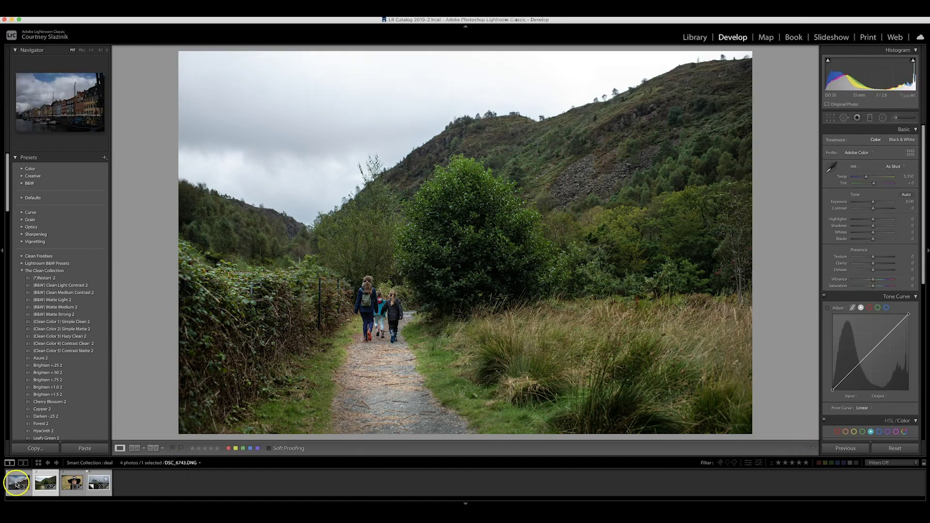
Open the harbour photo for editing and set the adjustment brush to the KD DB - Dodge(Lighten) Structure preset
left_click(17, 483)
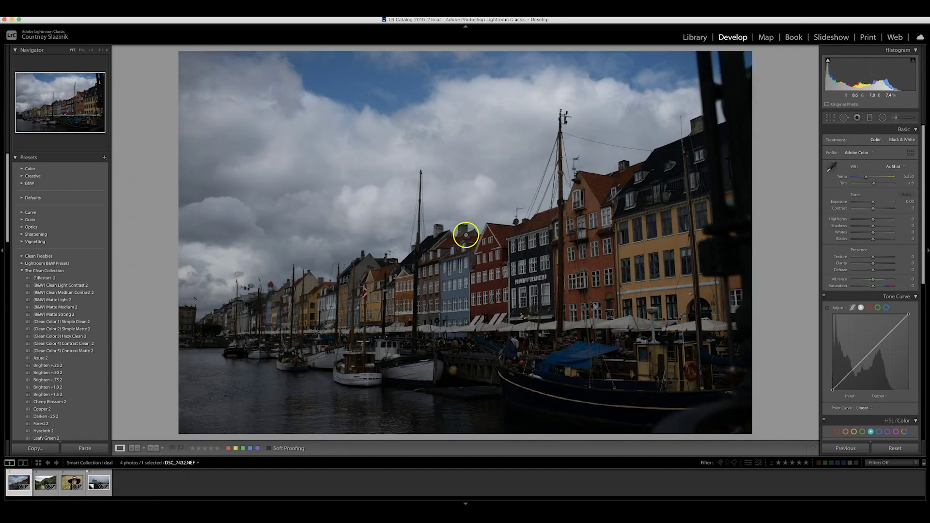
left_click(895, 118)
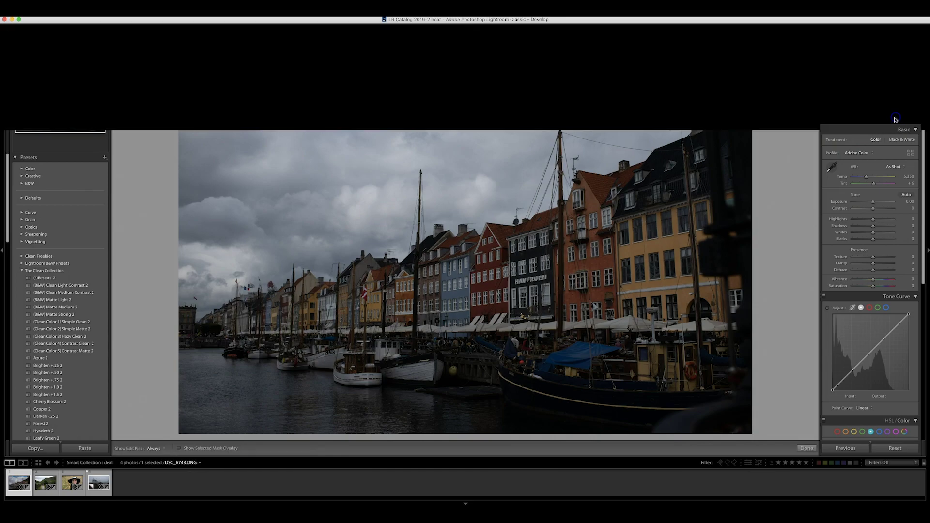
left_click(879, 142)
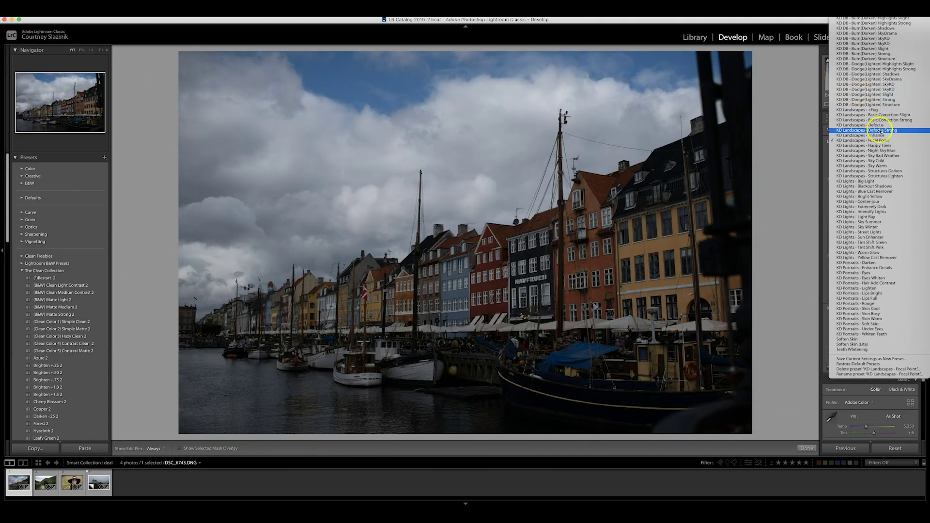
scroll(879, 137, "up", 3)
scroll(879, 136, "up", 1)
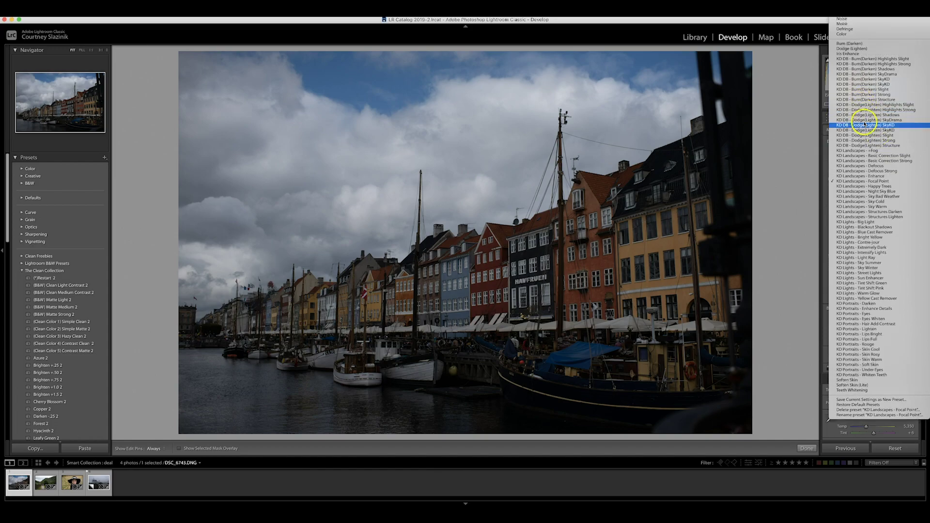
left_click(894, 146)
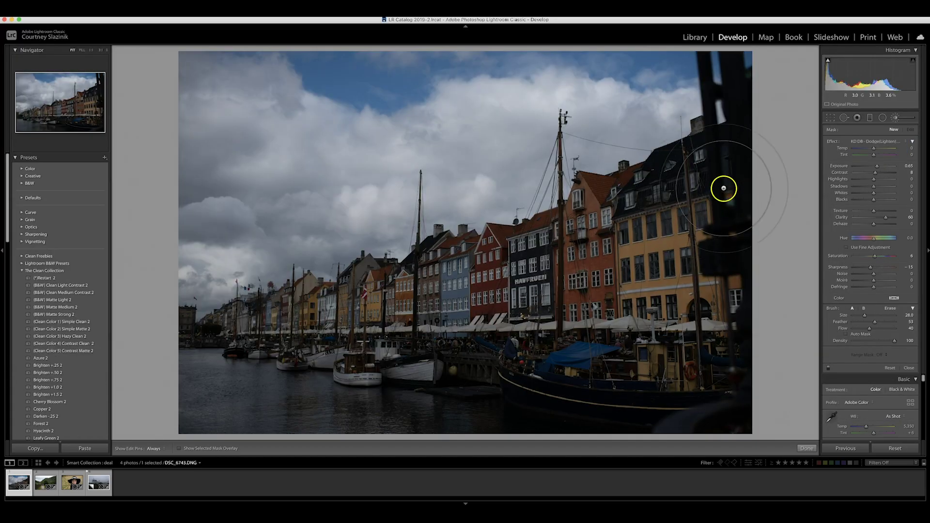
Brush the KD DB - Dodge(Lighten) Strong preset at size 25 over the harbour buildings and boats, and compare the effect off and on
left_click(879, 143)
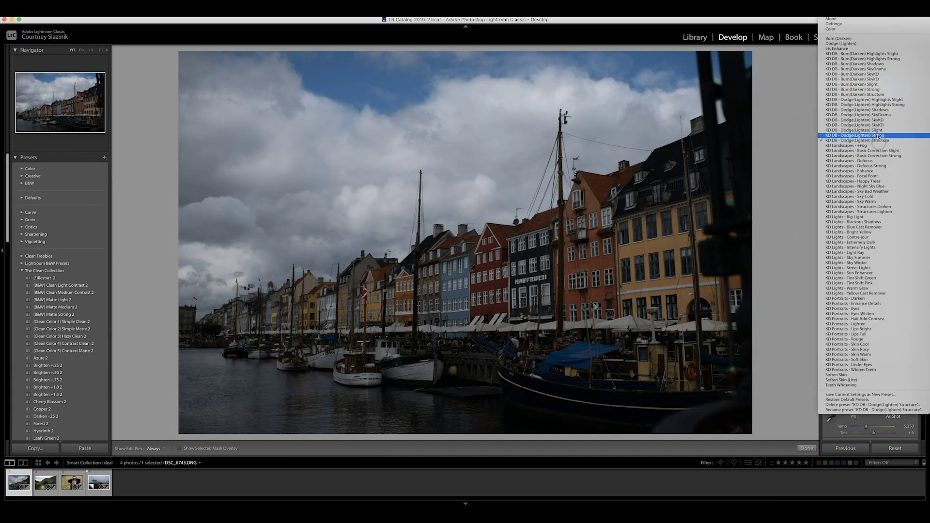
left_click(880, 138)
key("h")
scroll(640, 214, "down", 3)
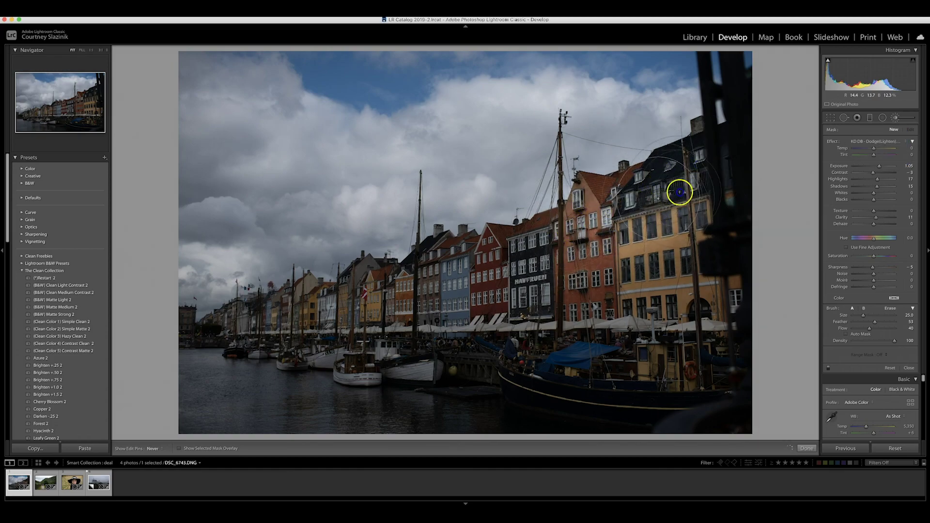
mouse_move(689, 283)
left_mouse_down()
mouse_move(633, 342)
mouse_move(656, 376)
mouse_move(621, 405)
mouse_move(576, 397)
mouse_move(602, 337)
mouse_move(593, 287)
mouse_move(525, 266)
left_mouse_up()
mouse_move(292, 311)
left_mouse_down()
mouse_move(254, 317)
mouse_move(312, 313)
mouse_move(221, 325)
mouse_move(274, 321)
mouse_move(345, 343)
mouse_move(455, 359)
mouse_move(503, 359)
mouse_move(460, 353)
mouse_move(470, 350)
mouse_move(618, 350)
mouse_move(644, 377)
mouse_move(733, 156)
mouse_move(703, 158)
left_mouse_up()
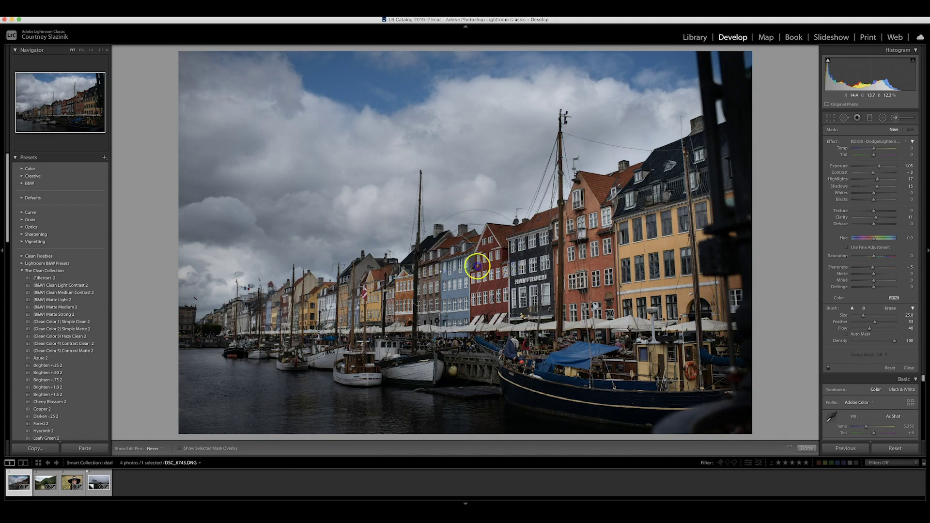
mouse_move(259, 321)
left_mouse_down()
mouse_move(191, 331)
mouse_move(470, 347)
mouse_move(649, 388)
left_mouse_up()
mouse_move(717, 243)
left_mouse_down()
mouse_move(684, 220)
mouse_move(576, 283)
mouse_move(503, 284)
mouse_move(390, 308)
mouse_move(415, 318)
mouse_move(363, 337)
mouse_move(286, 339)
left_mouse_up()
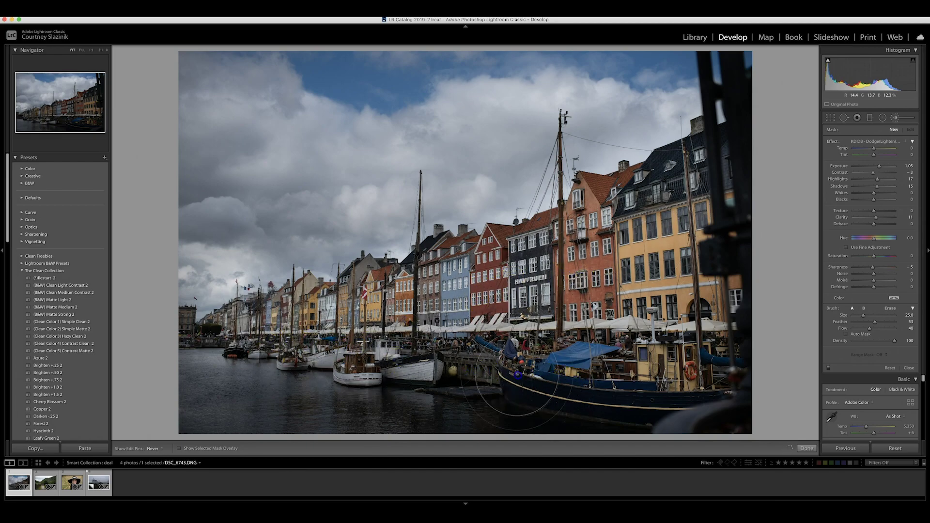
mouse_move(716, 399)
left_mouse_down()
mouse_move(731, 311)
mouse_move(721, 326)
mouse_move(815, 398)
left_mouse_up()
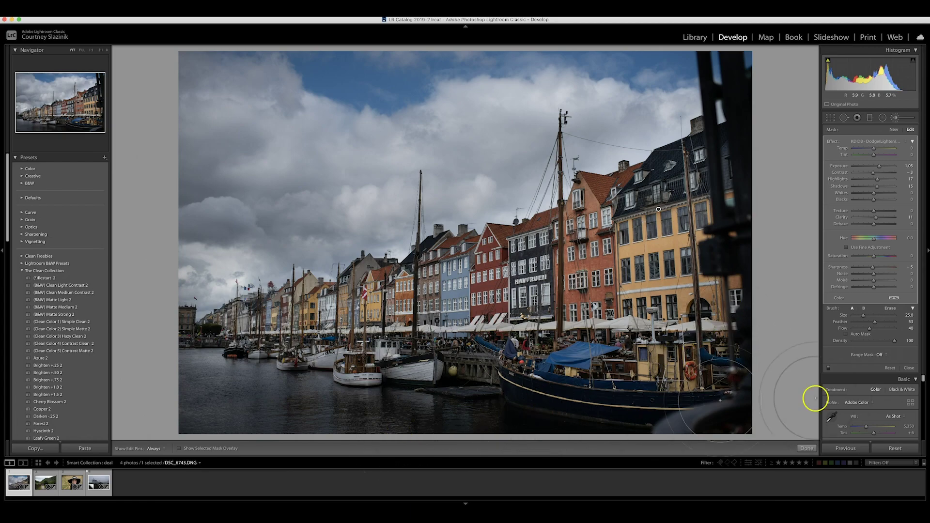
left_click(828, 368)
left_click(829, 369)
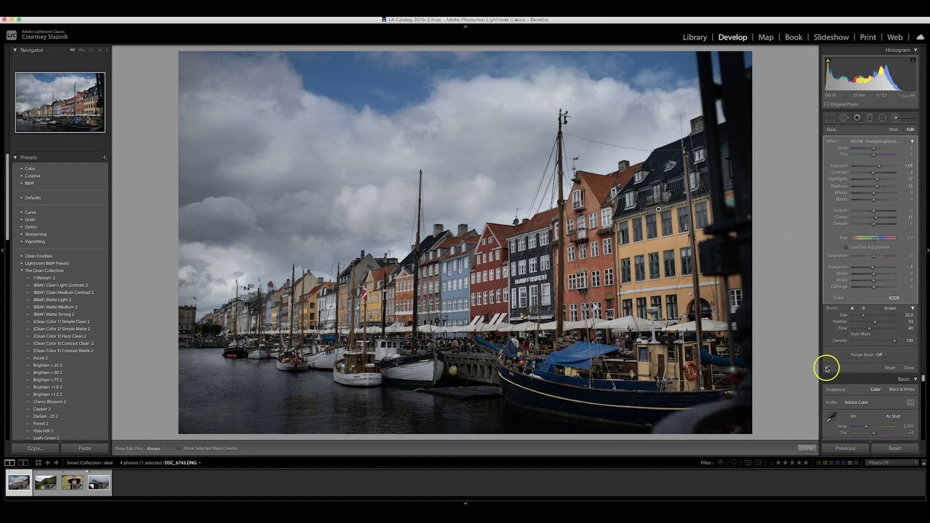
Brush a new KD DB - Dodge(Lighten) Slight adjustment over the cloudy sky, finish the edit and compare with the original photo
left_click(877, 141)
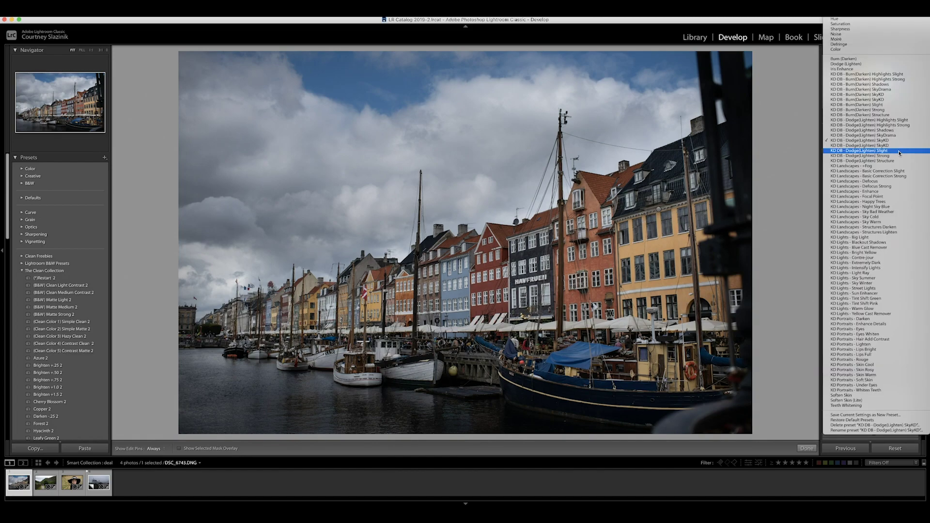
left_click(881, 151)
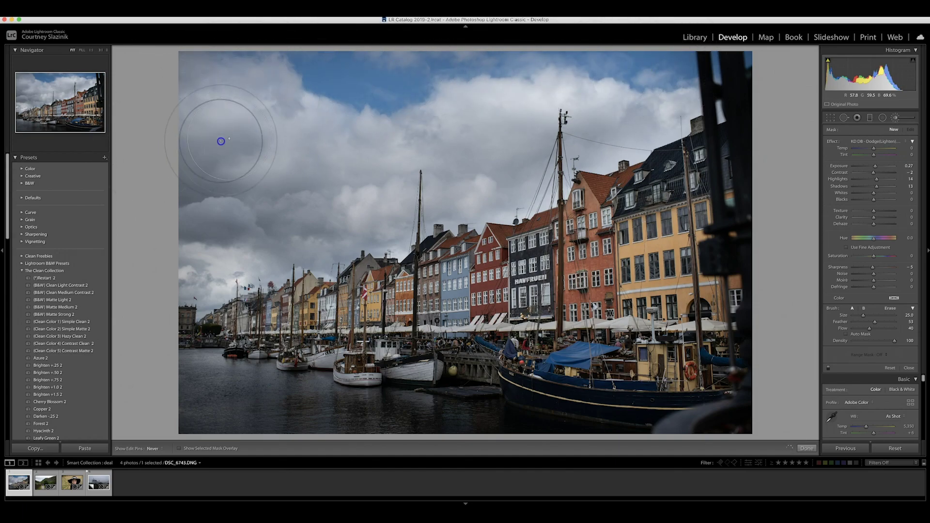
mouse_move(195, 203)
left_mouse_down()
mouse_move(209, 241)
mouse_move(198, 245)
mouse_move(223, 228)
mouse_move(131, 201)
mouse_move(140, 184)
left_mouse_up()
mouse_move(181, 123)
left_mouse_down()
mouse_move(210, 68)
mouse_move(364, 83)
mouse_move(476, 186)
mouse_move(575, 152)
mouse_move(644, 103)
mouse_move(573, 83)
mouse_move(376, 76)
mouse_move(170, 87)
left_mouse_up()
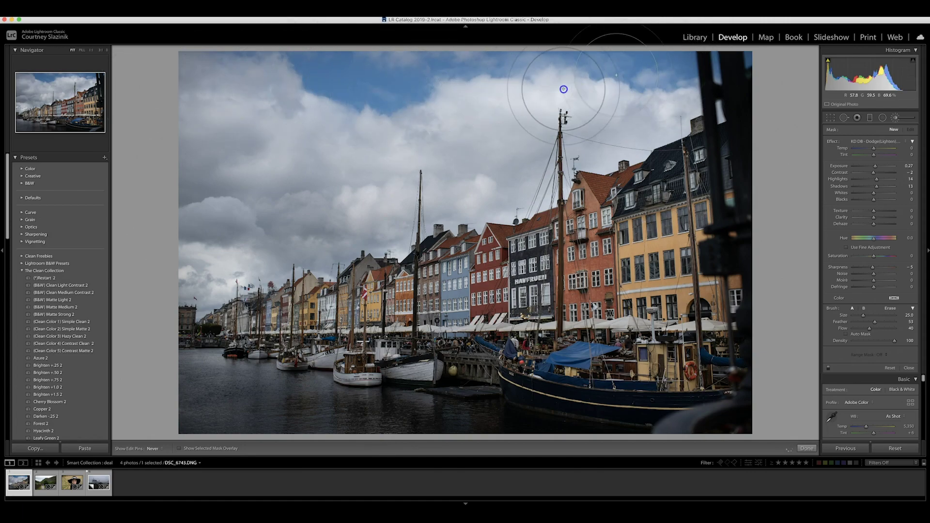
left_click(581, 115)
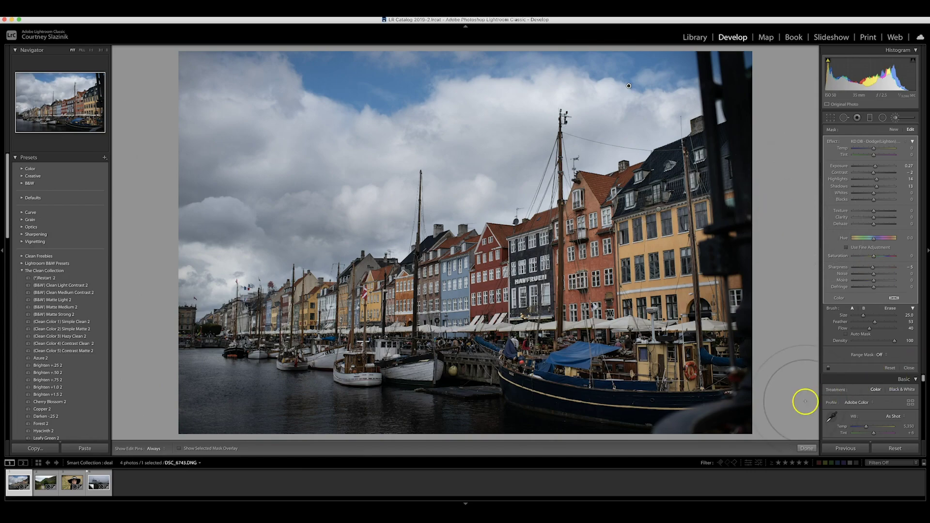
left_click(790, 447)
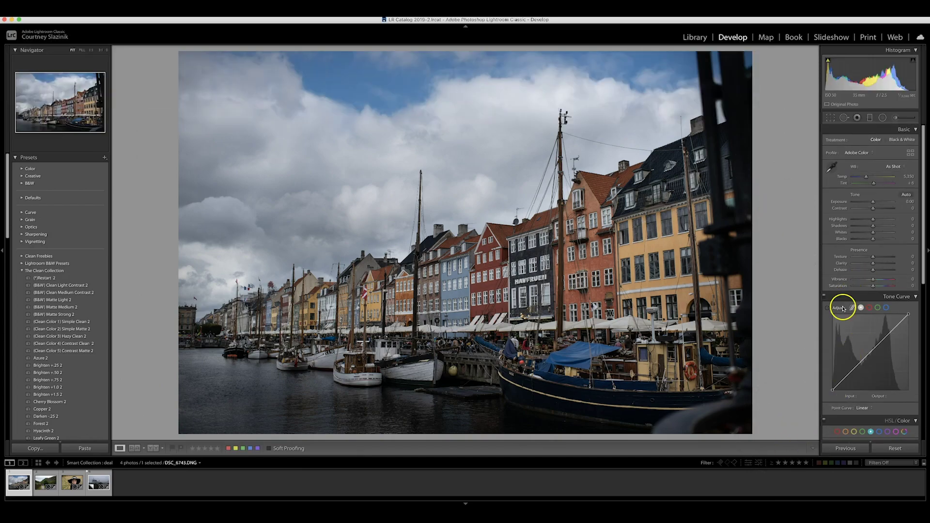
left_click(153, 449)
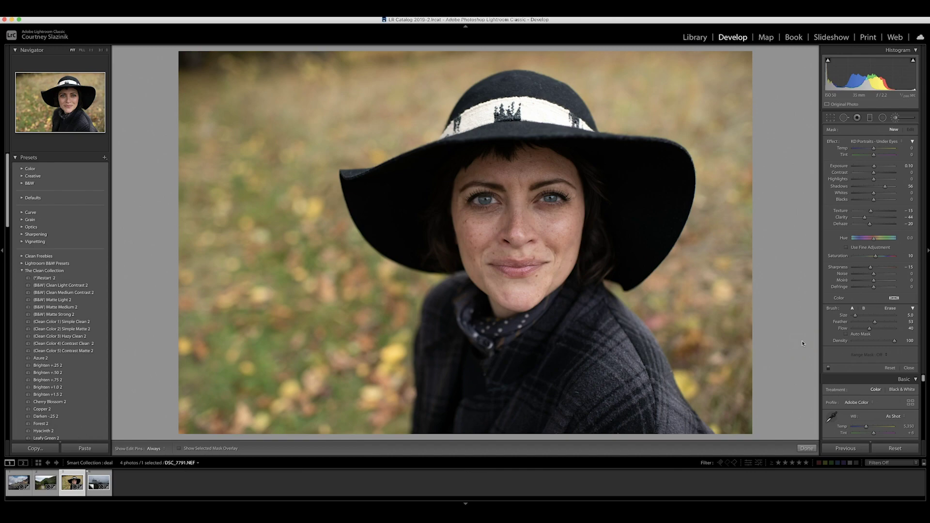
Brush the KD Portraits - Under Eyes preset at size 3 beneath the woman's eyes, compare it off and on, and finish the edit
left_click(887, 142)
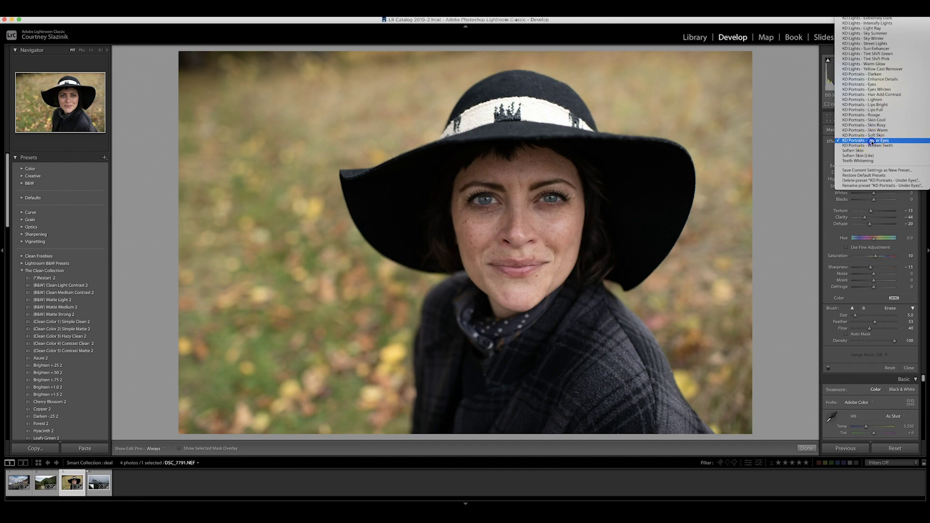
left_click(871, 141)
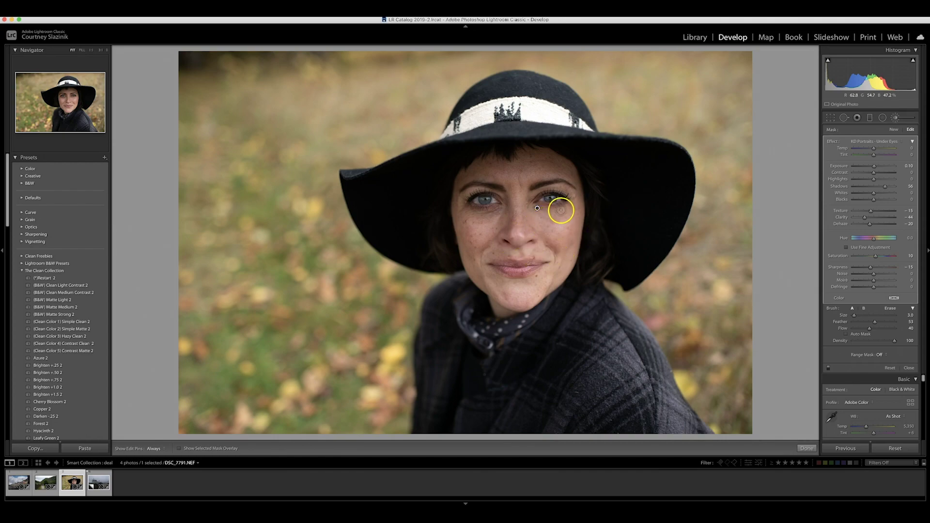
mouse_move(497, 211)
left_mouse_down()
mouse_move(476, 215)
mouse_move(502, 208)
mouse_move(469, 211)
mouse_move(501, 211)
left_mouse_up()
key("h")
key("h")
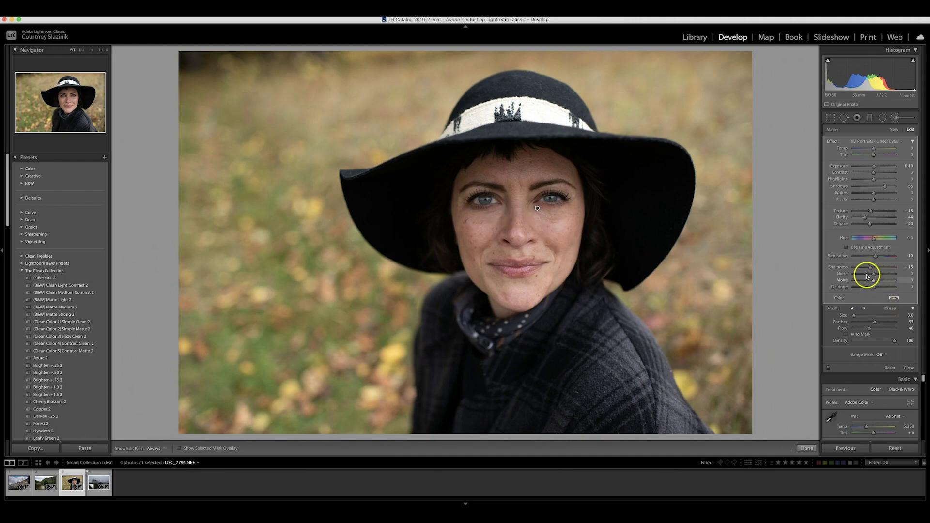
left_click(829, 369)
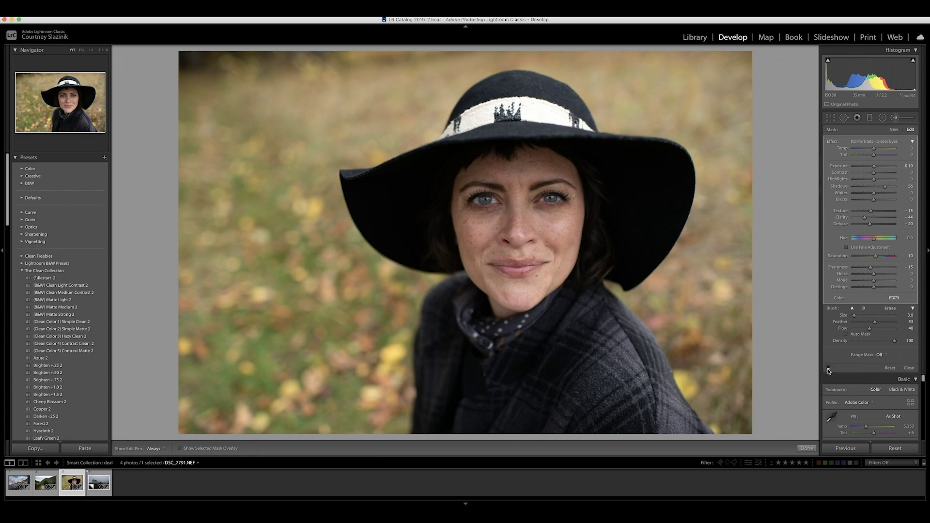
left_click(828, 368)
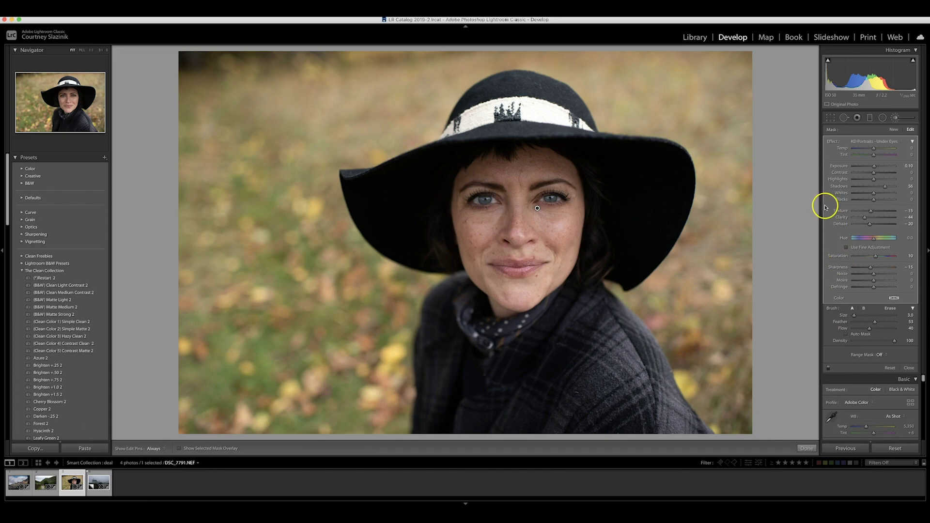
left_click(807, 448)
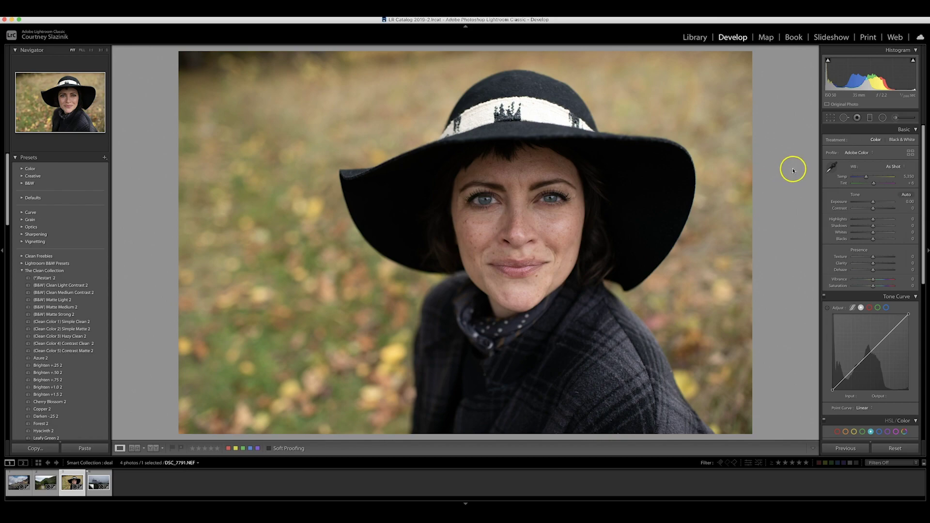
Start a new adjustment brush with the KD Portraits - Under Eyes preset at size 15 and dab it on the blurred background beside the hat
left_click(896, 118)
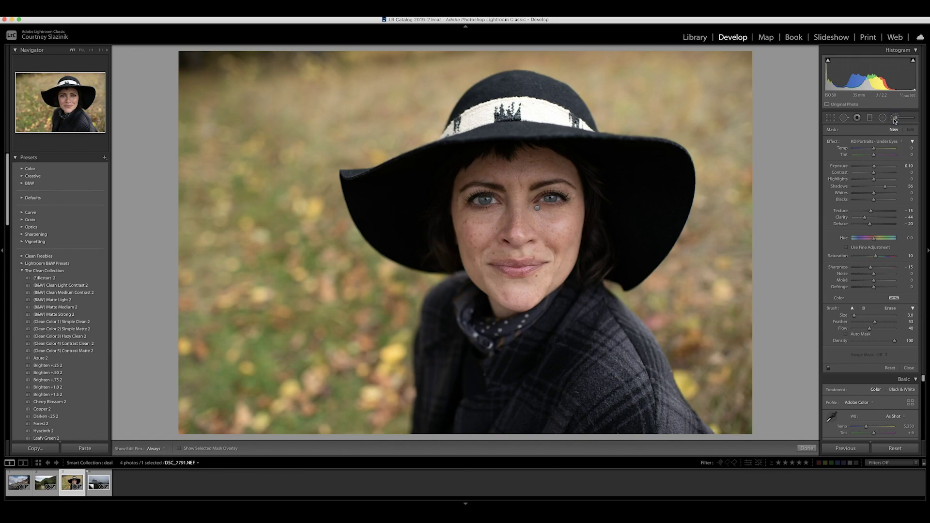
left_click(885, 142)
scroll(883, 140, "up", 4)
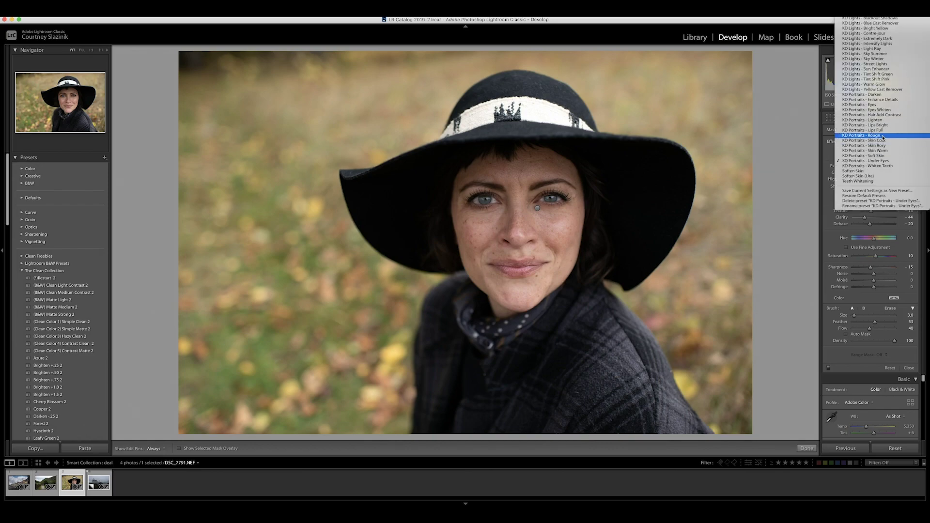
scroll(882, 138, "up", 3)
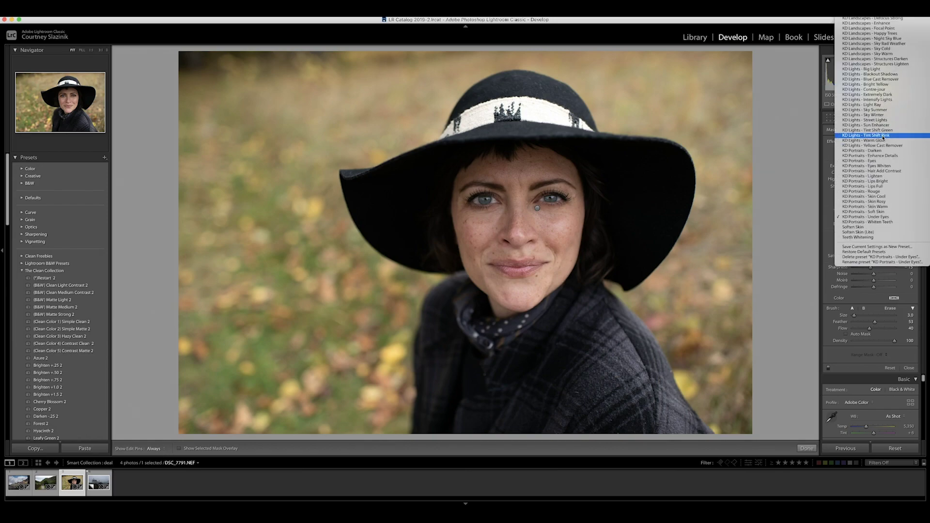
left_click(825, 155)
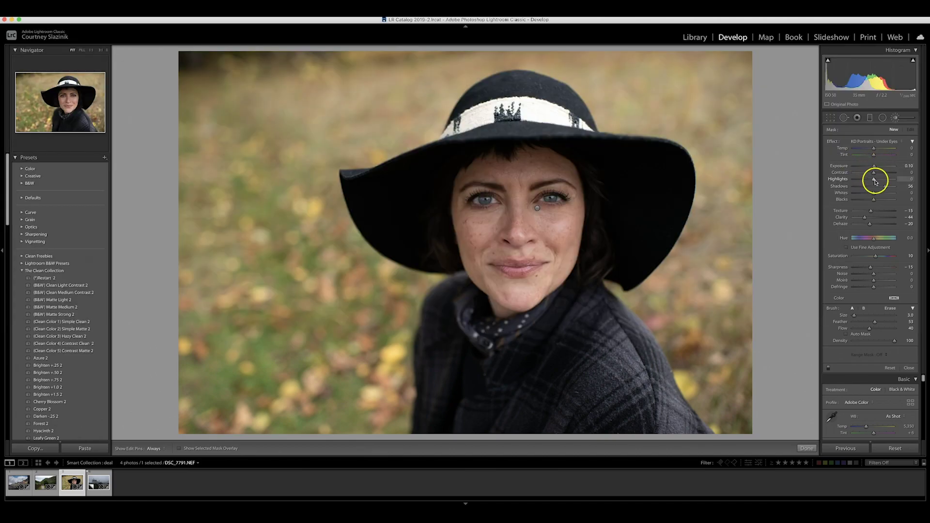
scroll(738, 145, "up", 5)
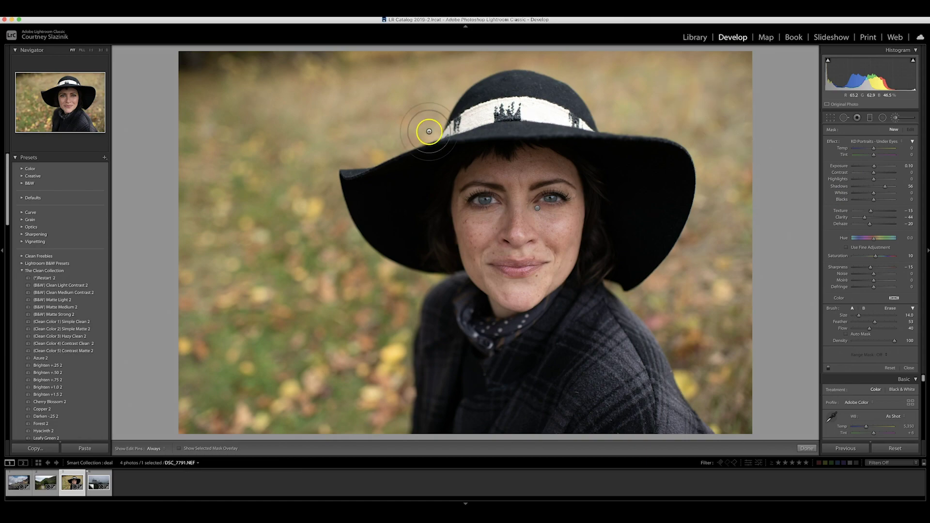
left_click(317, 97)
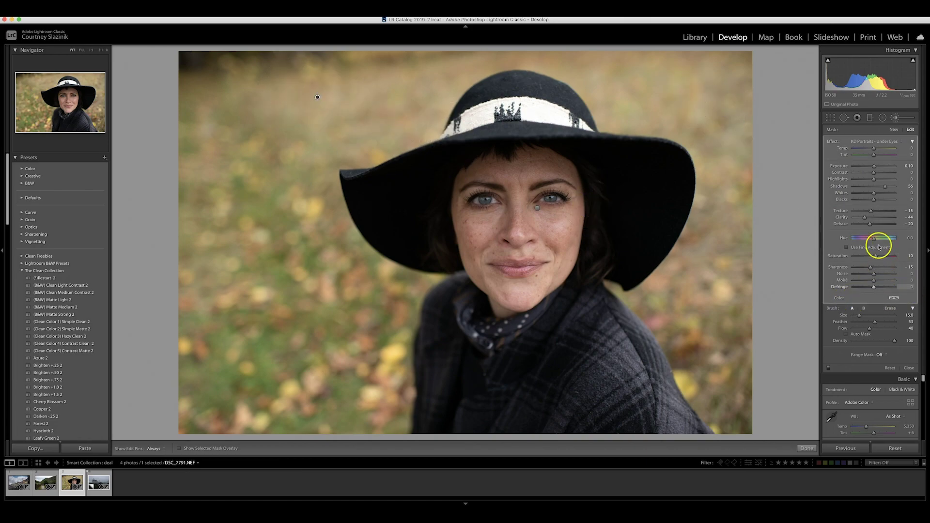
Zero the new brush adjustment's tone, texture, clarity, dehaze and sharpness effects, leaving only saturation at 10
double_click(841, 186)
double_click(843, 217)
double_click(840, 166)
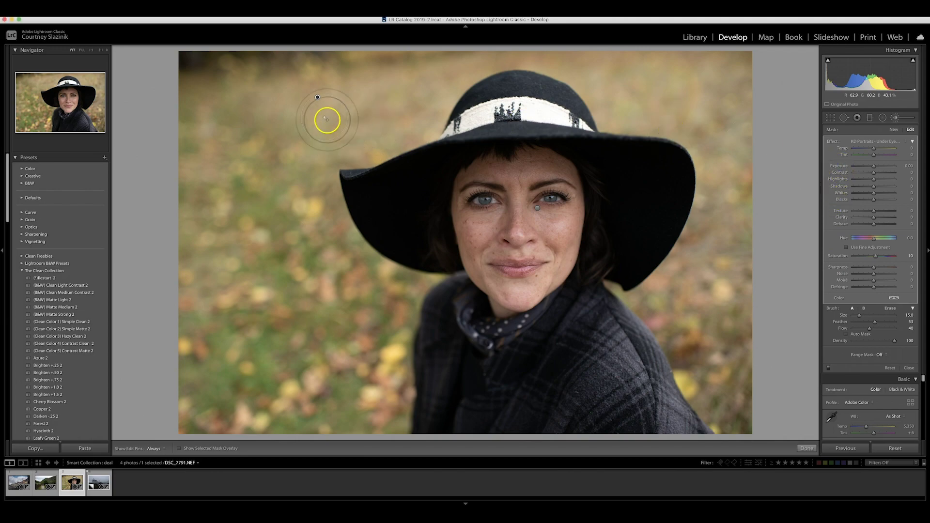
Hide the edit pins, brush over the blurred background on both sides of the woman, and show the pins again to check the painted area
key("h")
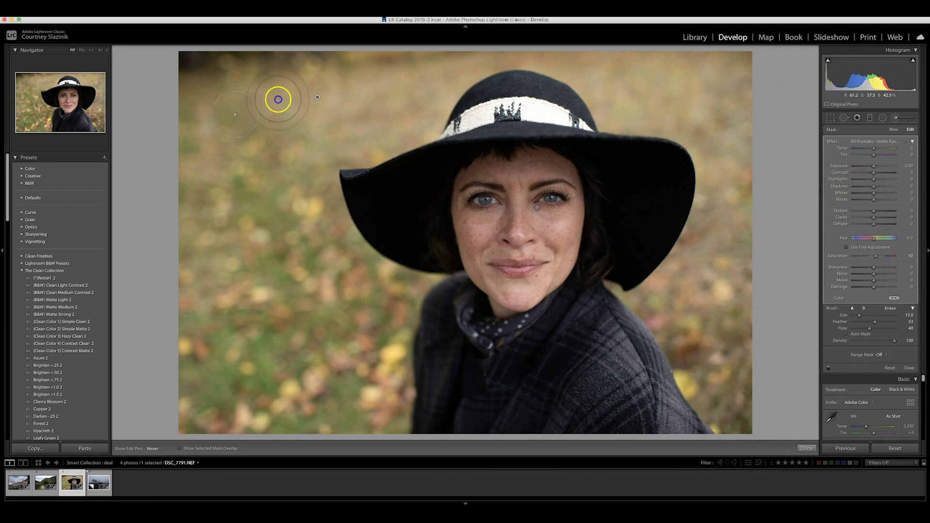
mouse_move(205, 225)
left_mouse_down()
mouse_move(193, 336)
mouse_move(216, 372)
mouse_move(339, 402)
left_mouse_up()
left_click(334, 295)
left_click(313, 323)
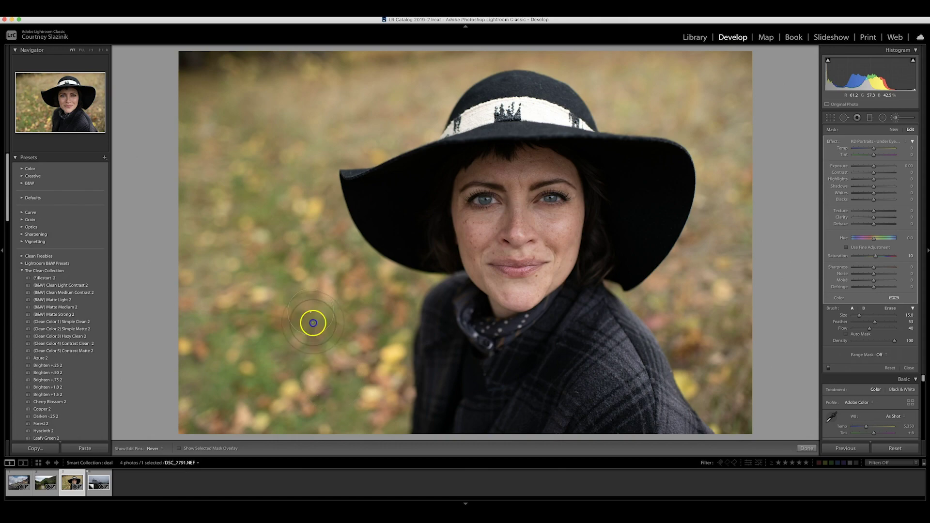
left_click(359, 78)
left_click(494, 59)
mouse_move(495, 59)
left_mouse_down()
mouse_move(605, 61)
mouse_move(603, 74)
mouse_move(683, 79)
mouse_move(725, 135)
mouse_move(737, 220)
left_mouse_up()
left_click(710, 265)
left_click(714, 359)
key("h")
left_click(382, 211)
mouse_move(382, 212)
left_mouse_down()
mouse_move(376, 89)
mouse_move(317, 96)
left_mouse_up()
mouse_move(317, 96)
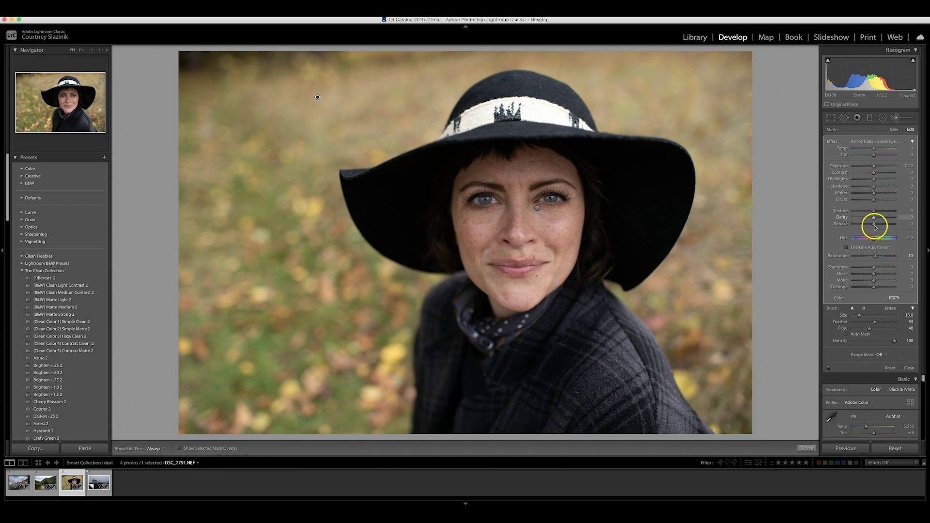
Set the background brush adjustment's saturation to 23 and its hue to -22.9, and dab the background beyond the hat's brim
left_click_drag(875, 256, 877, 257)
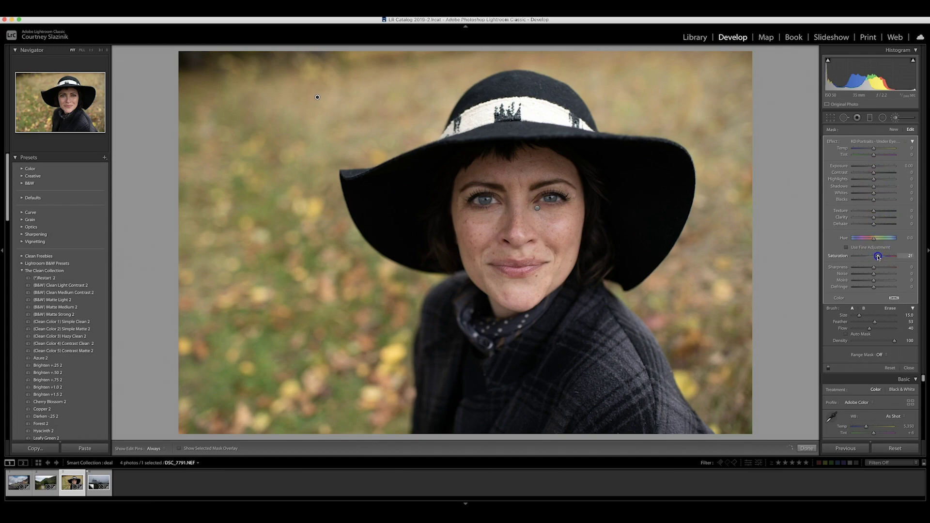
left_click_drag(874, 238, 874, 240)
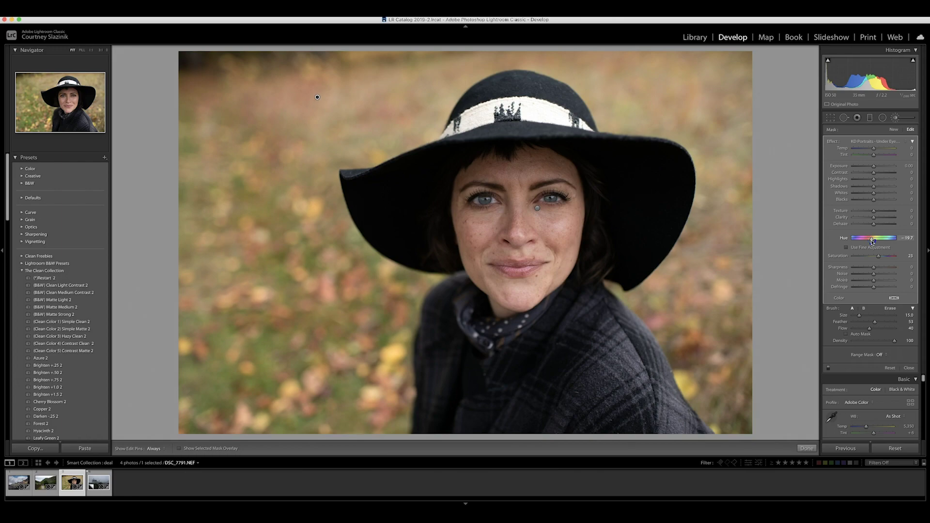
left_click_drag(872, 241, 871, 241)
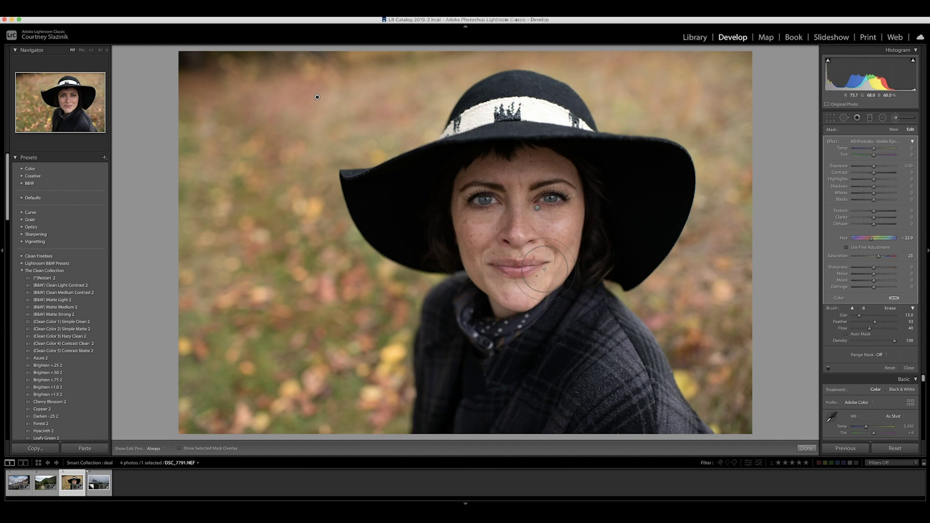
left_click(721, 102)
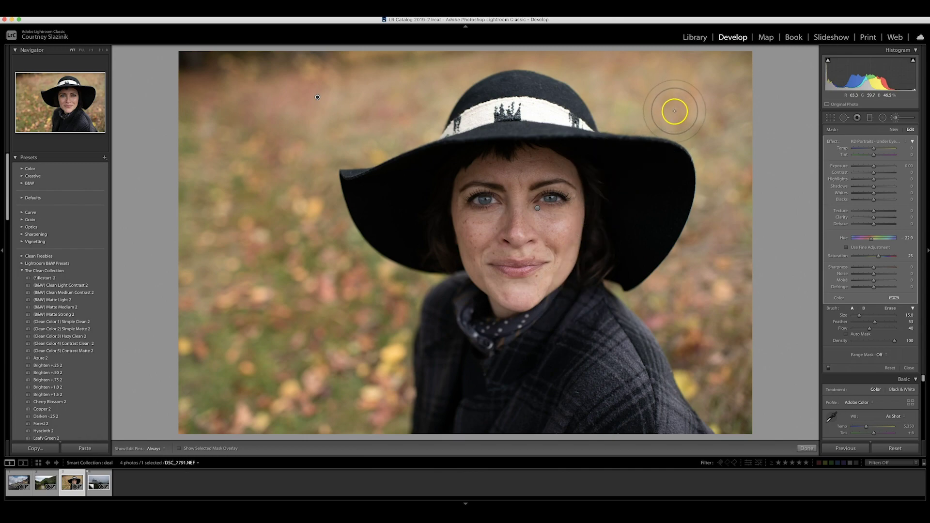
Finish the brush edit, compare the portrait side by side with its original, and return to the single-photo view
left_click(806, 450)
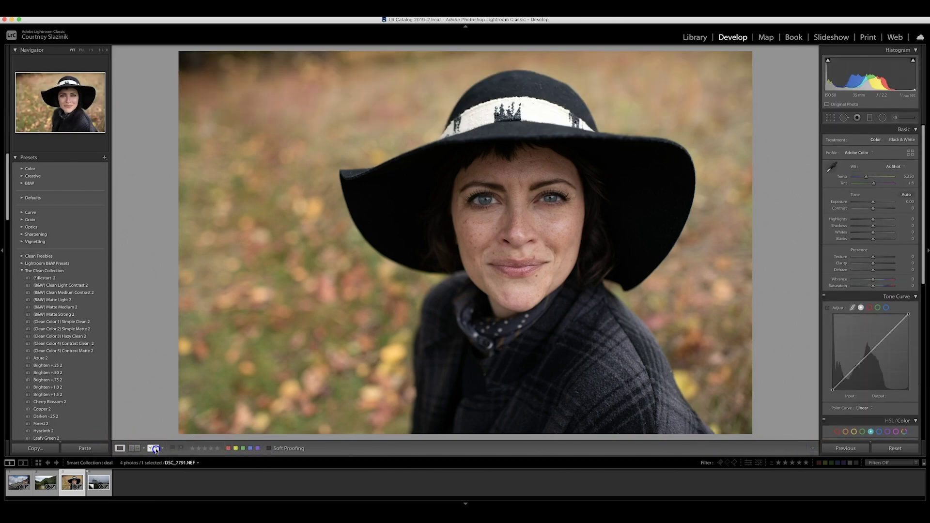
left_click(155, 449)
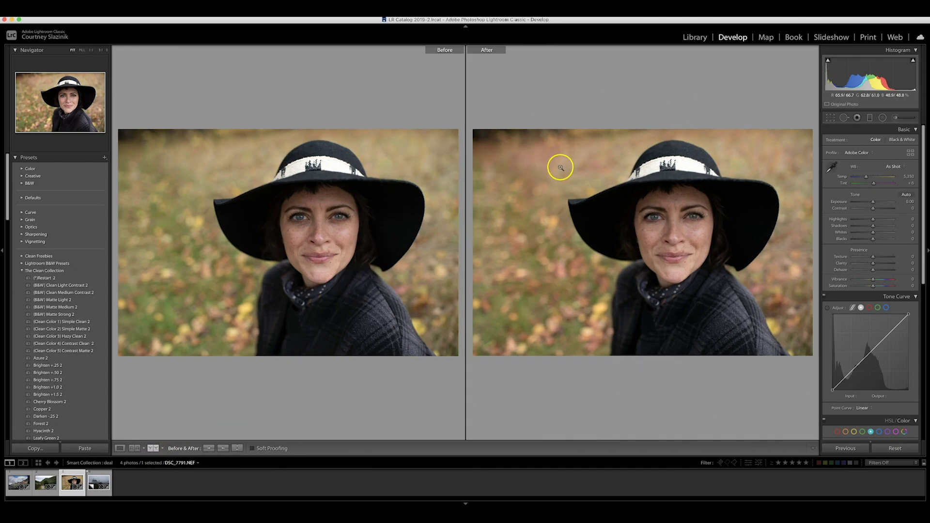
left_click(120, 448)
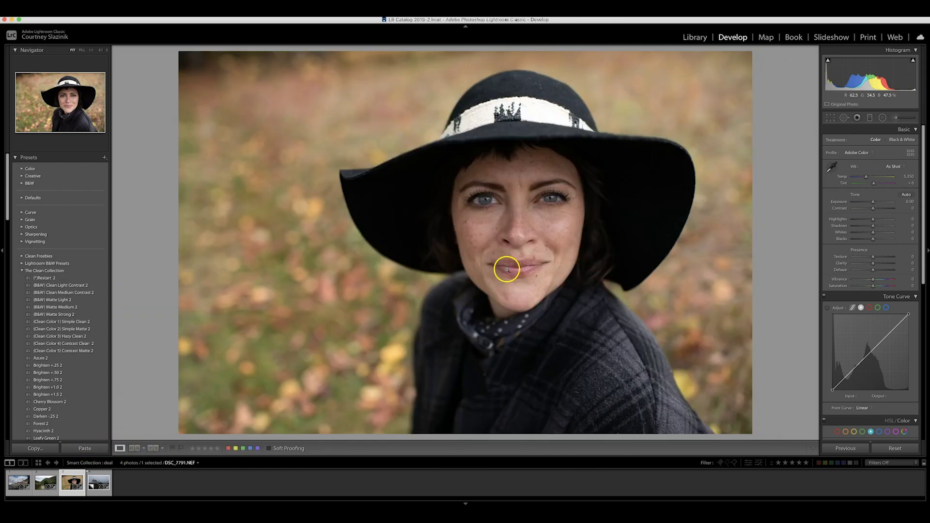